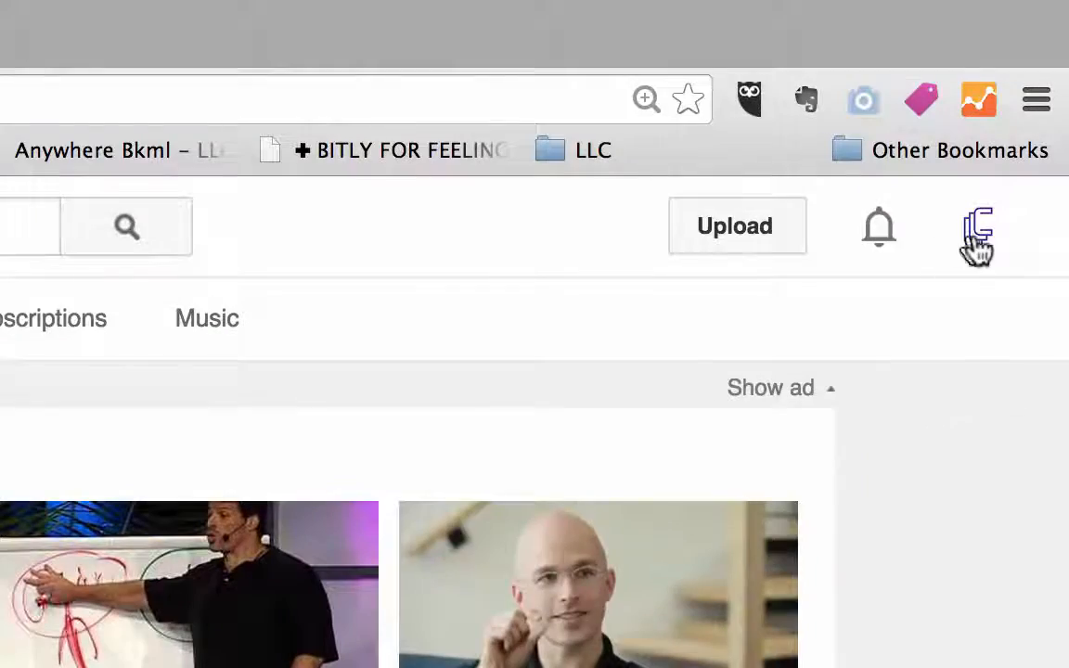
Open the LLC Education channel's Creator Studio and go to its Video Manager.
click(977, 240)
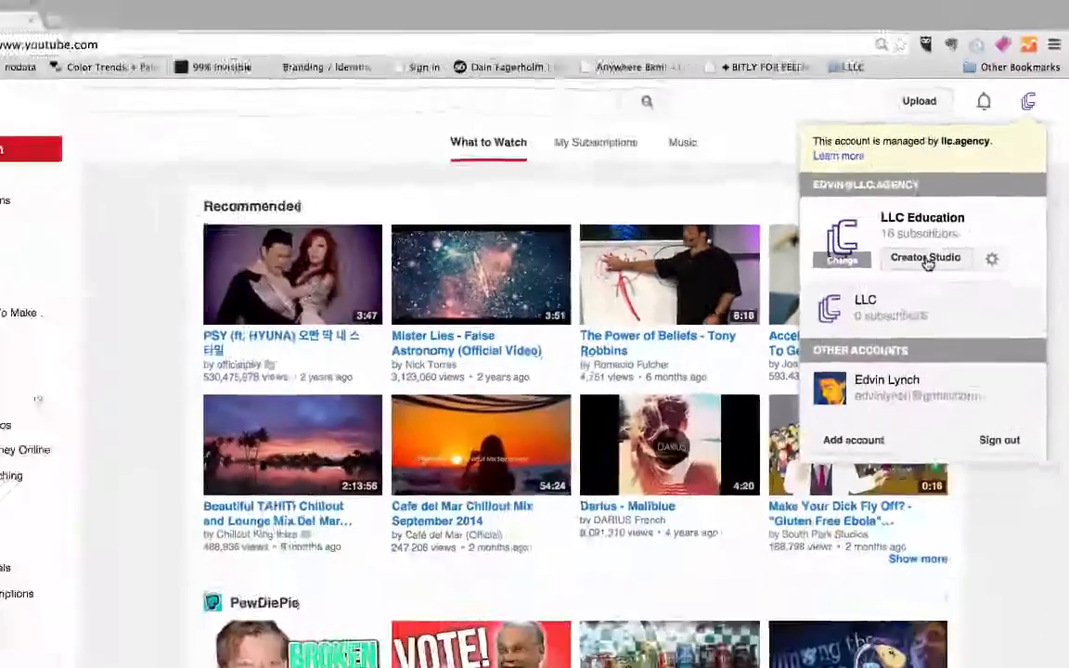
click(750, 578)
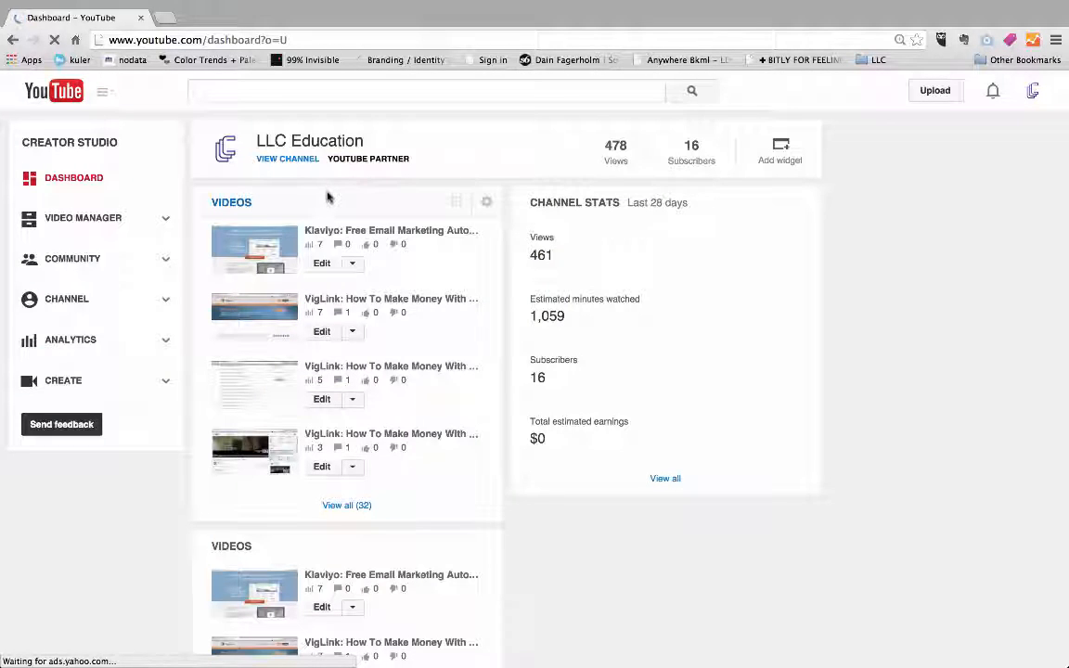
click(86, 221)
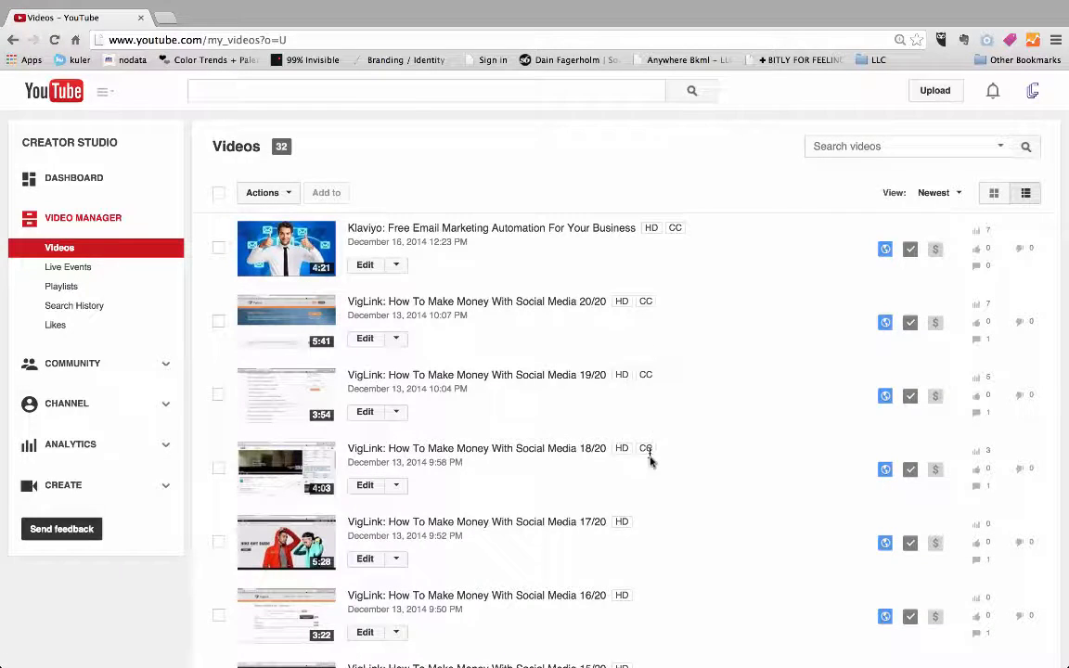
Open the Subtitles and CC settings of the video "VigLink: How To Make Money With Social Media 17/20".
scroll(649, 464, down, 3)
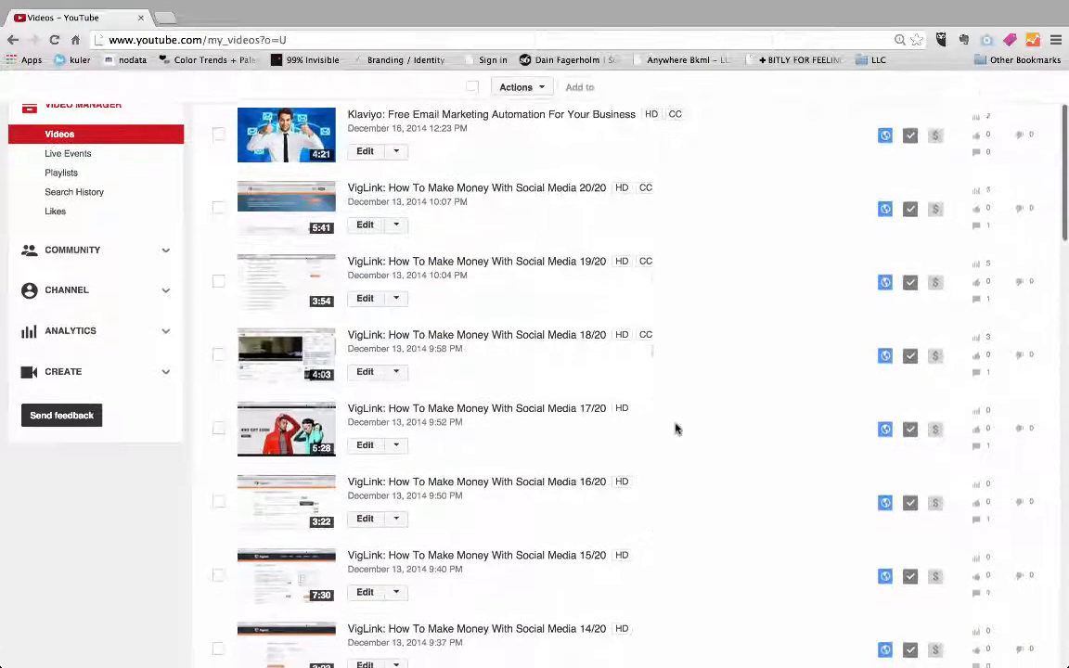
scroll(675, 430, down, 4)
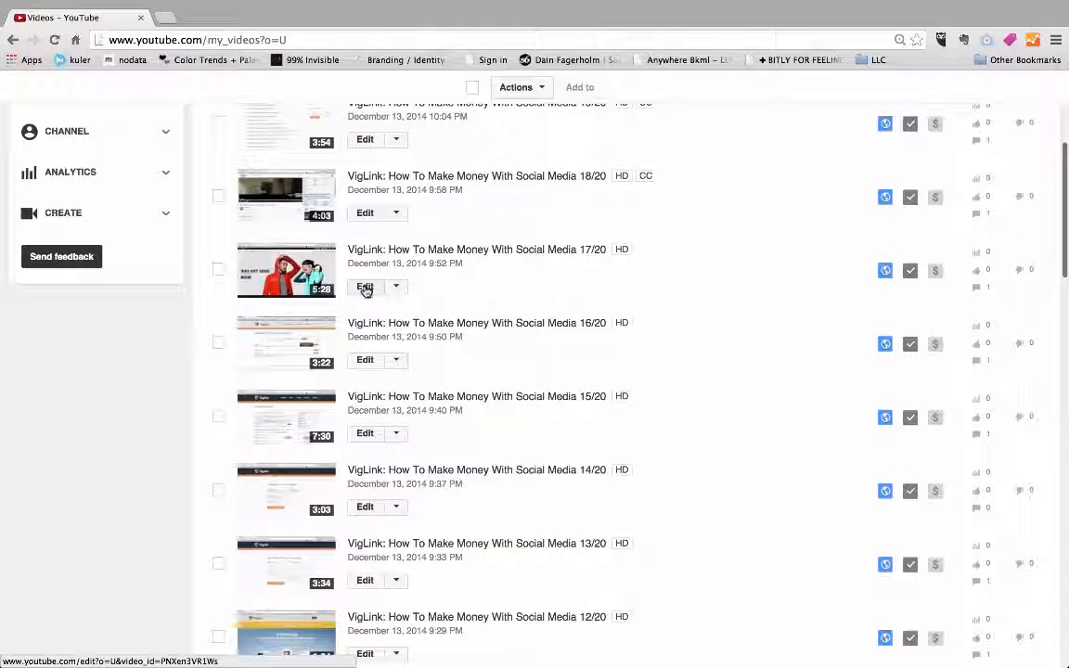
click(366, 289)
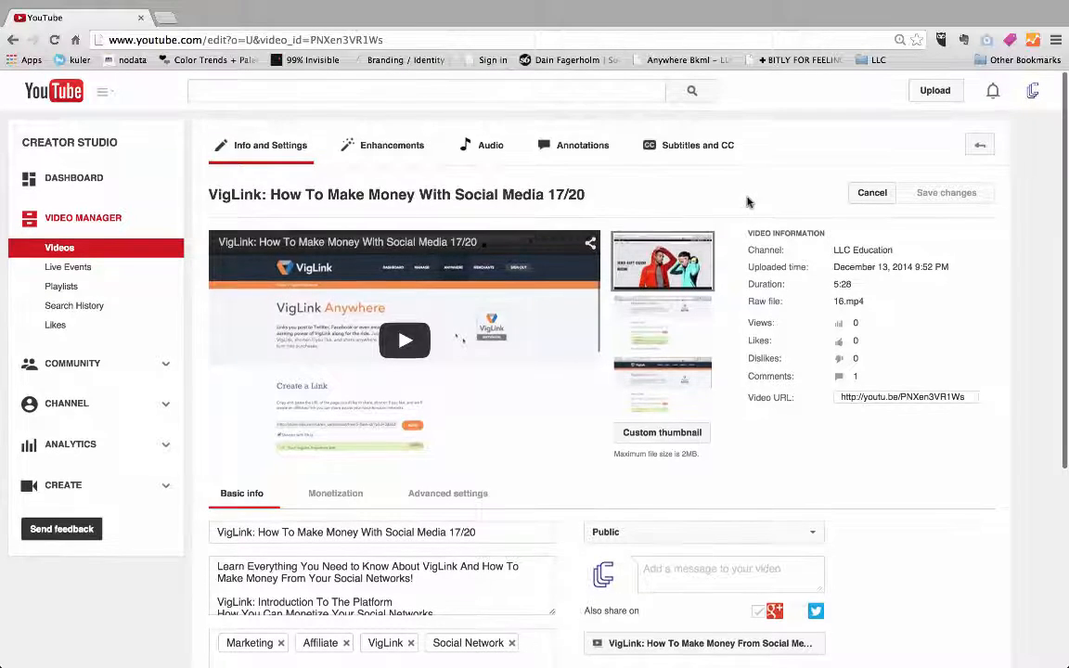
click(683, 156)
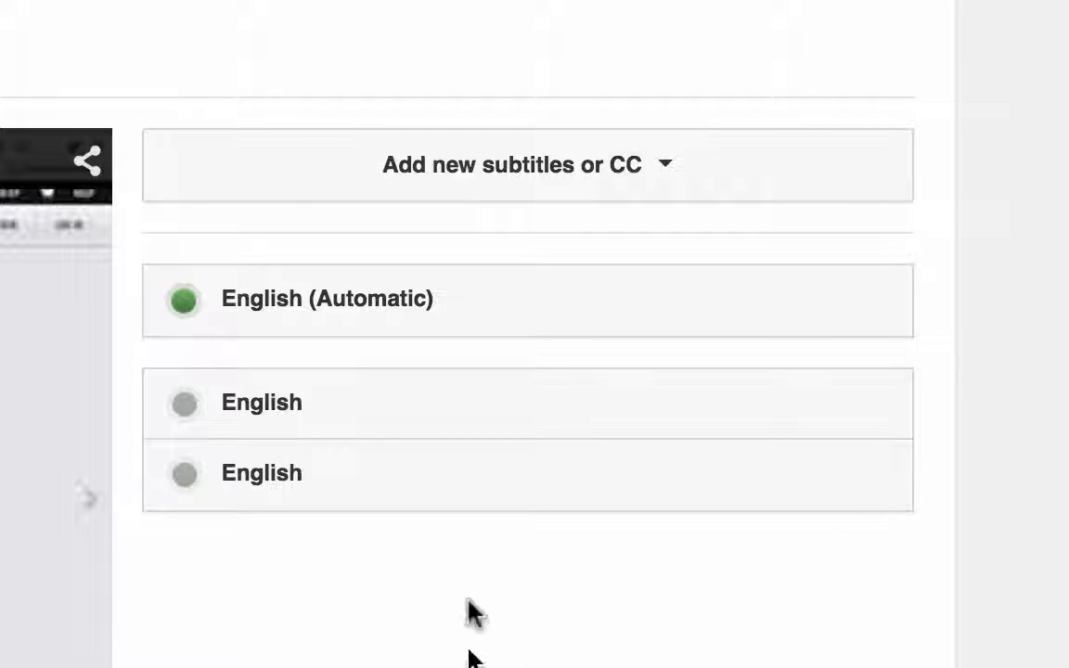
Start new English subtitles for the video and agree to overwrite the existing ones.
click(555, 183)
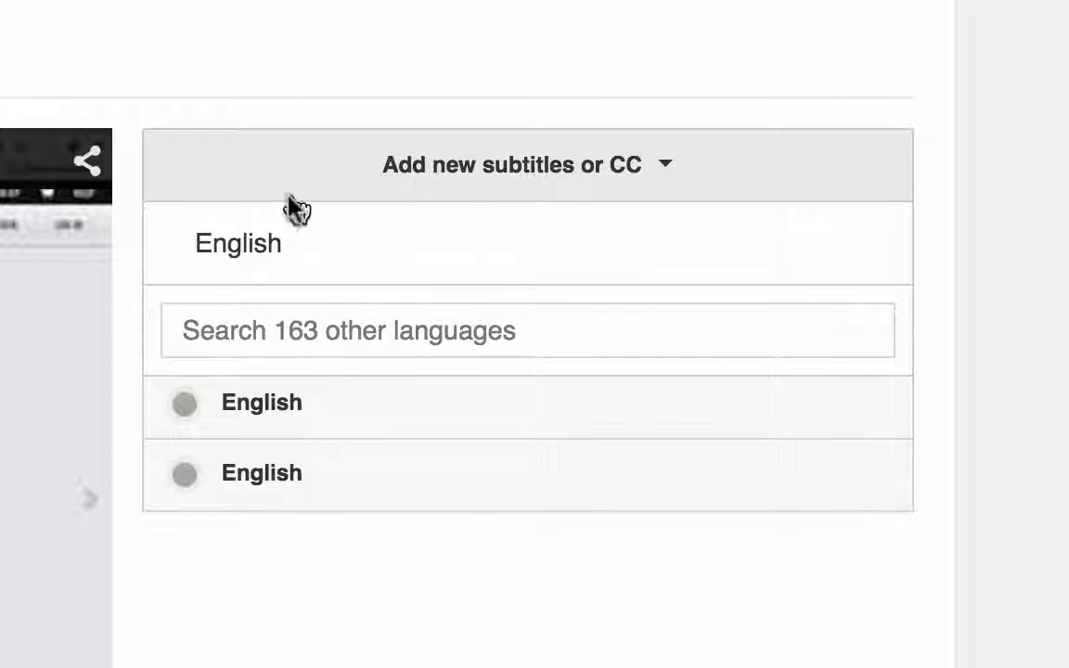
click(246, 265)
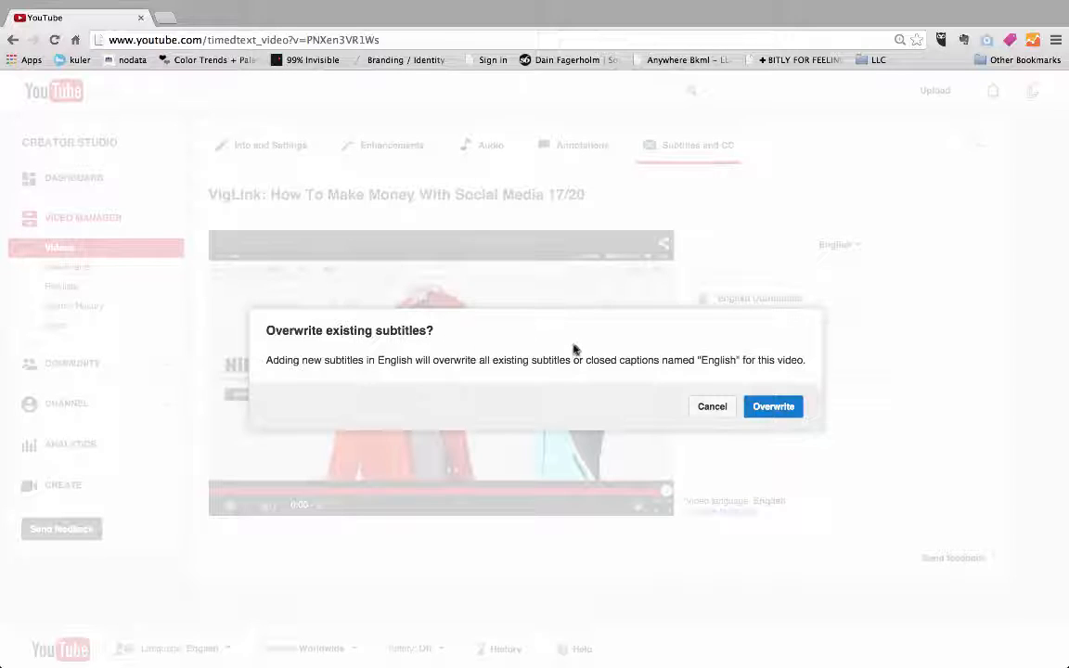
click(771, 408)
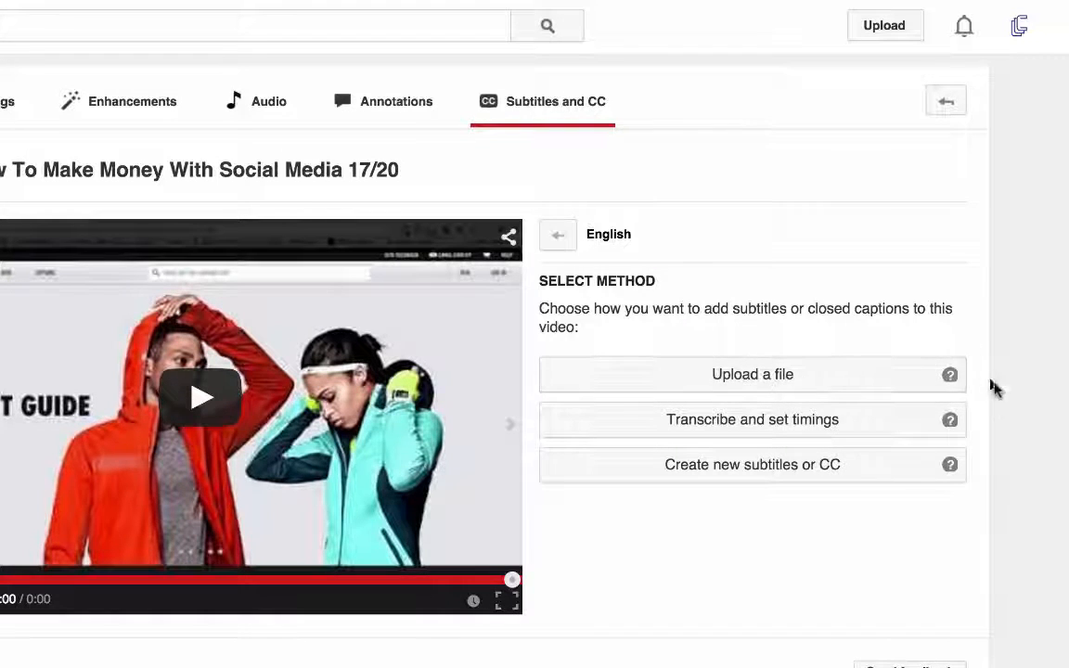
Examine the subtitle file upload with Transcript as the file type, dismiss it, and return to the video's subtitle list.
click(826, 385)
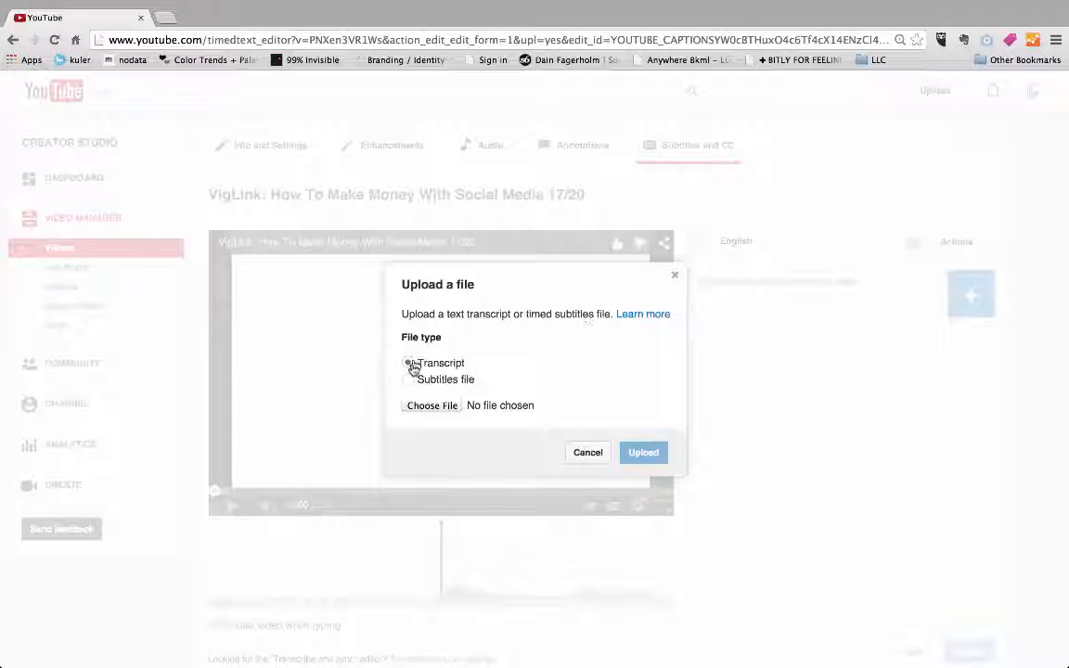
click(410, 364)
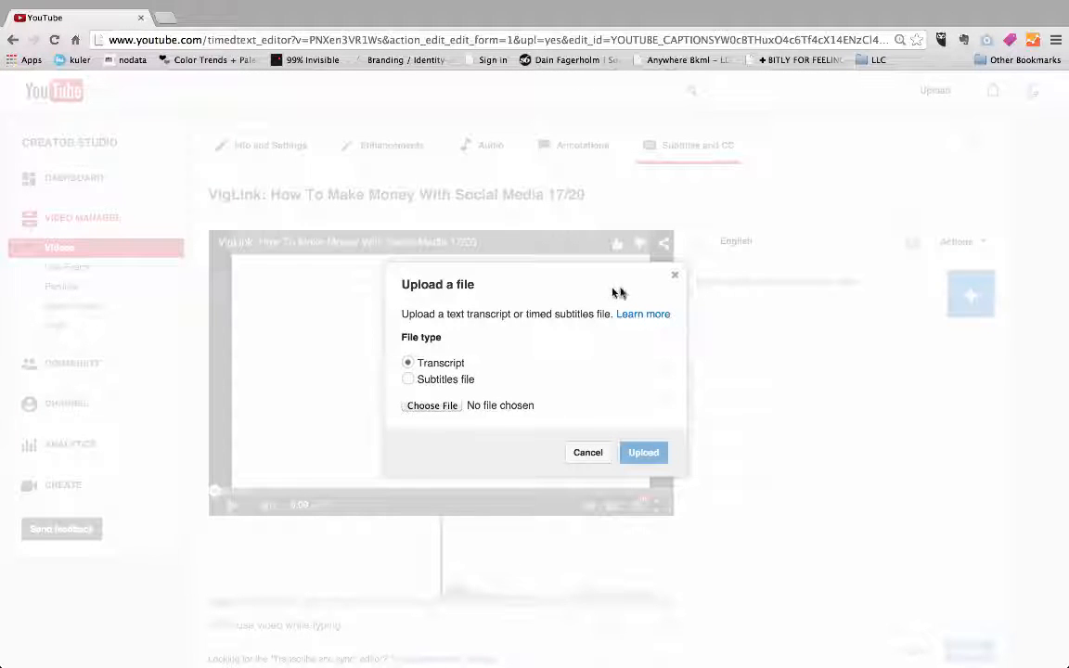
click(677, 279)
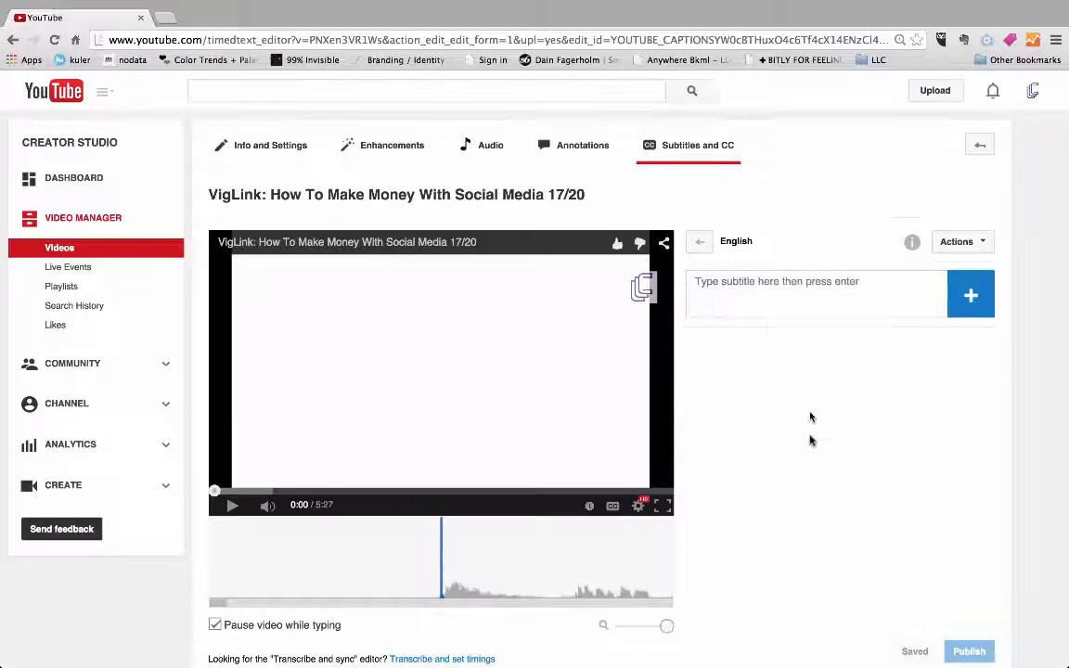
scroll(810, 442, down, 3)
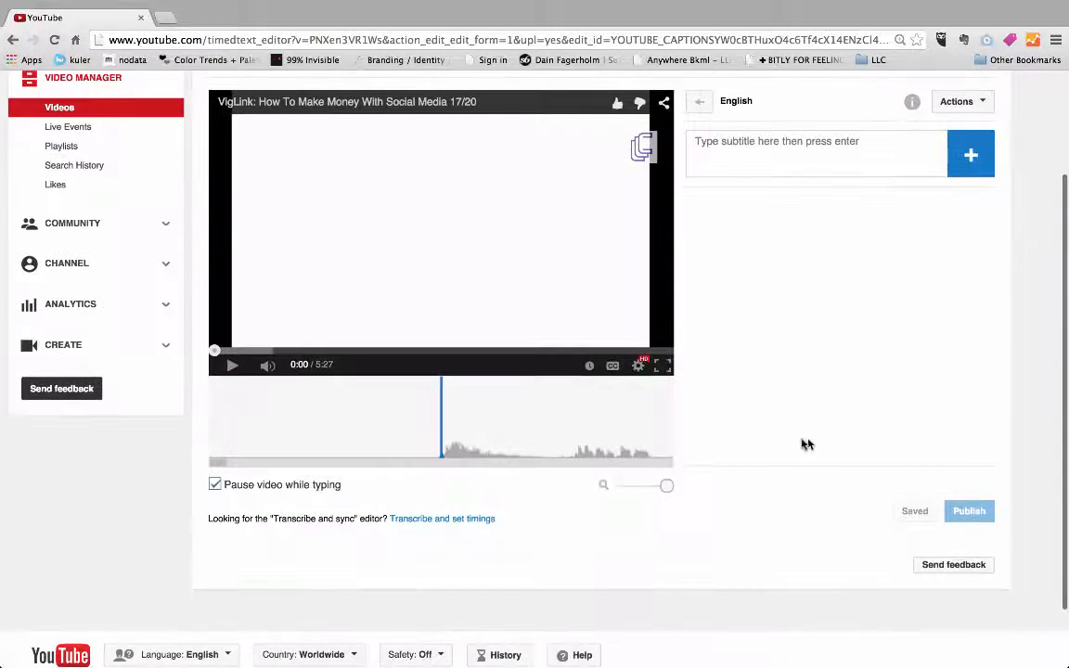
scroll(805, 444, up, 3)
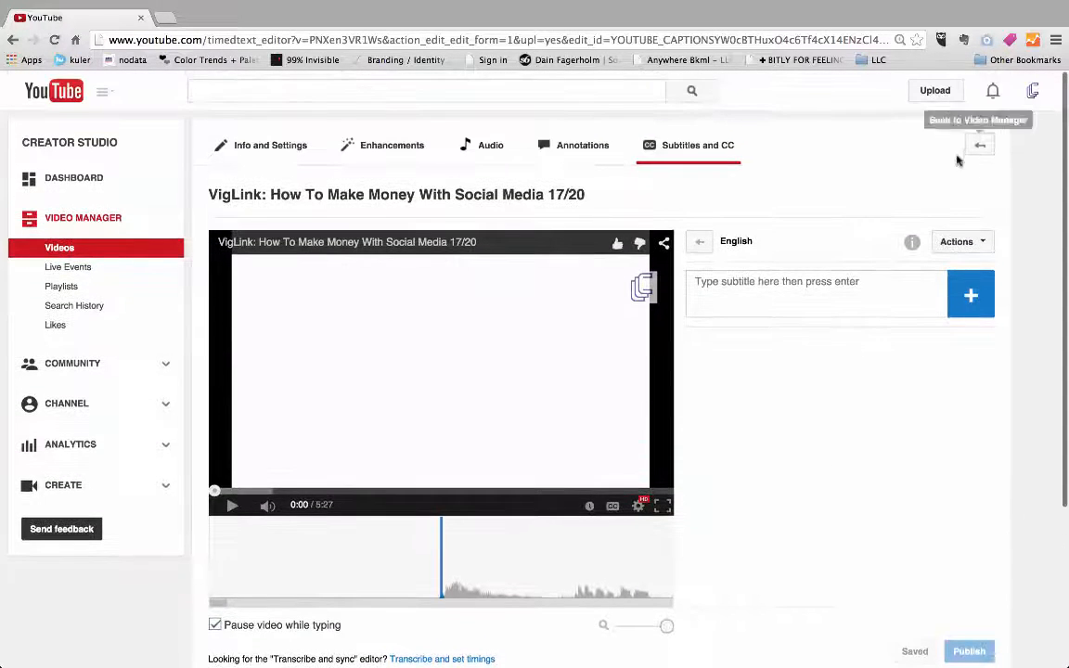
click(700, 241)
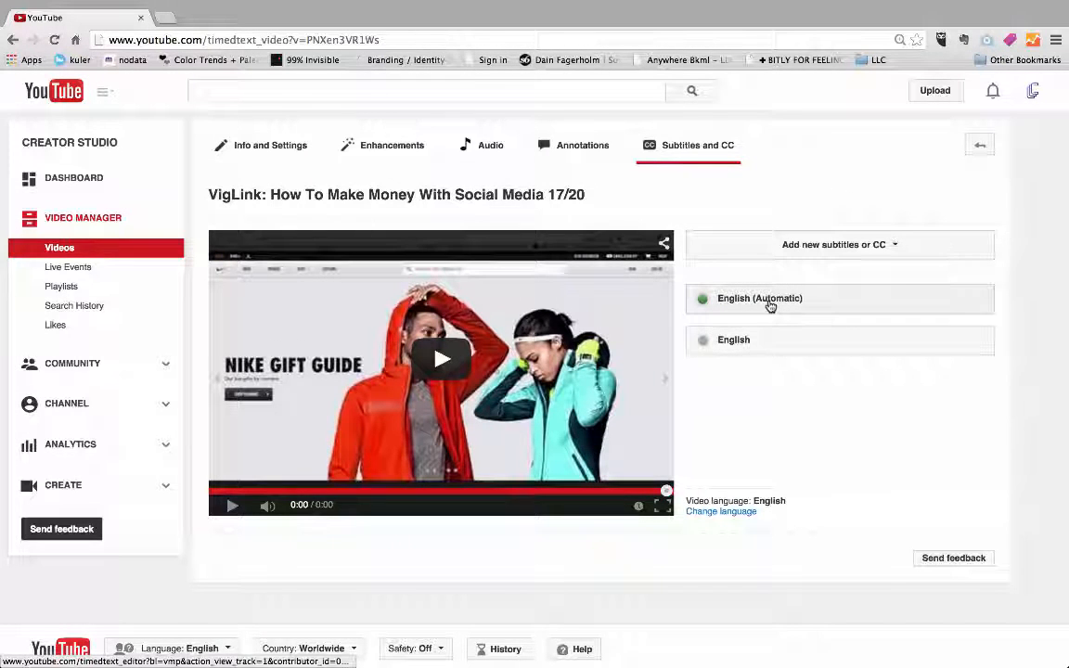
Open the English (Automatic) captions and read through their text for transcription errors.
click(769, 306)
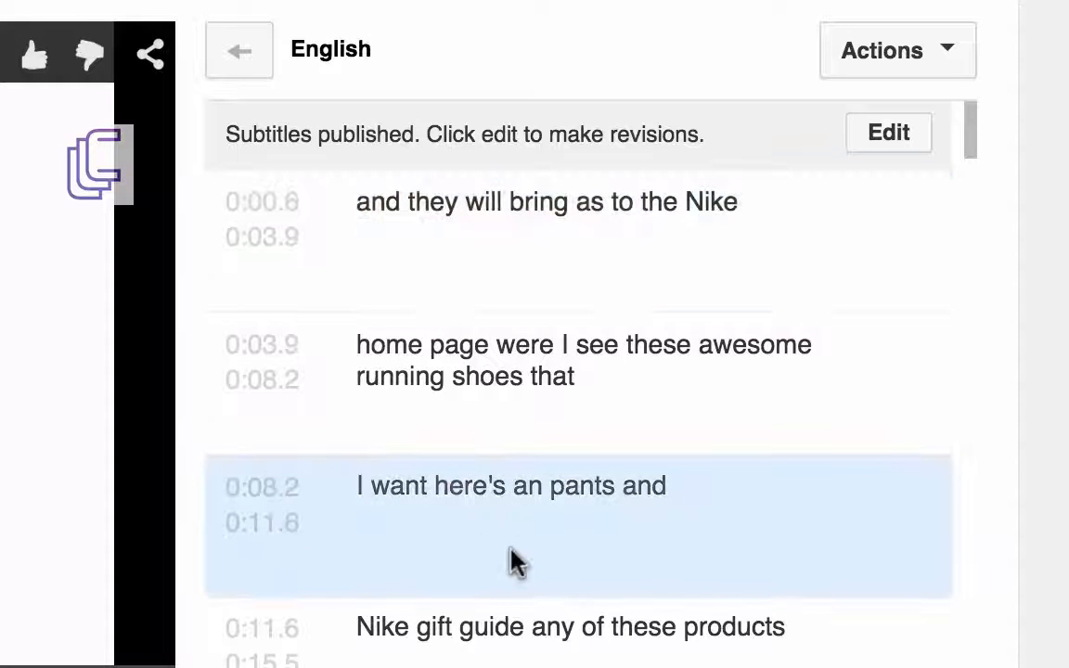
scroll(515, 562, down, 10)
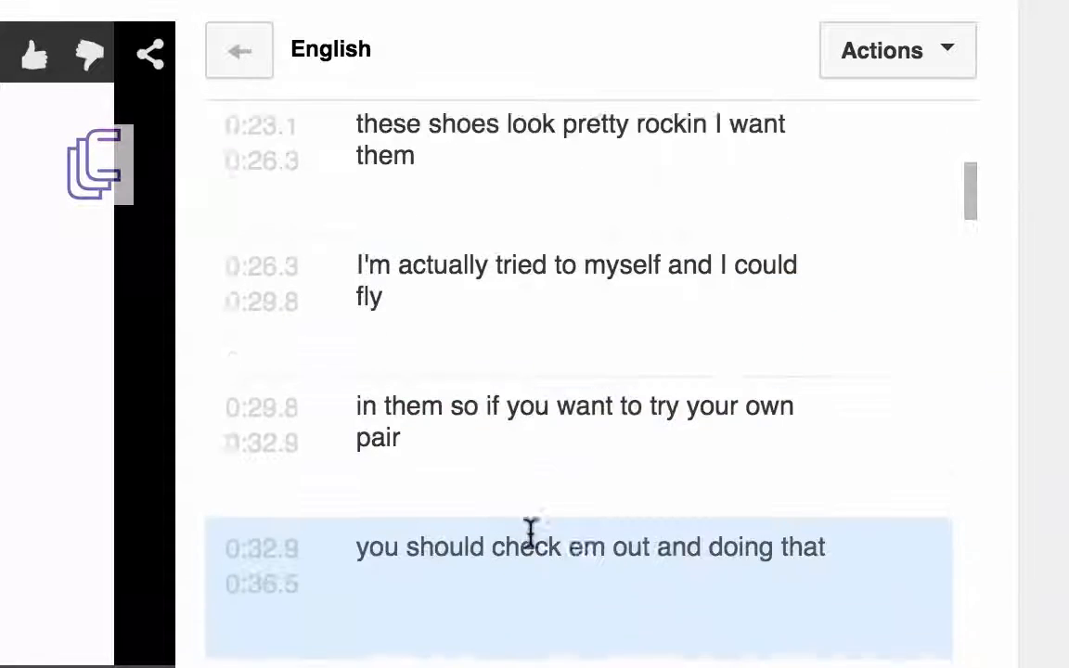
scroll(572, 496, up, 15)
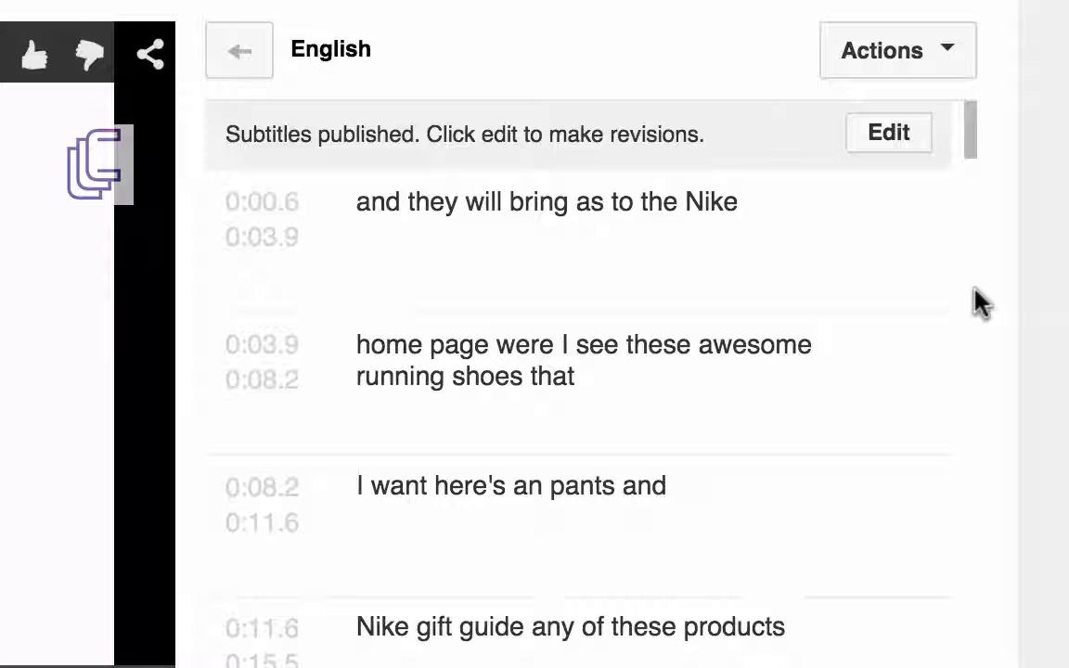
scroll(875, 375, down, 2)
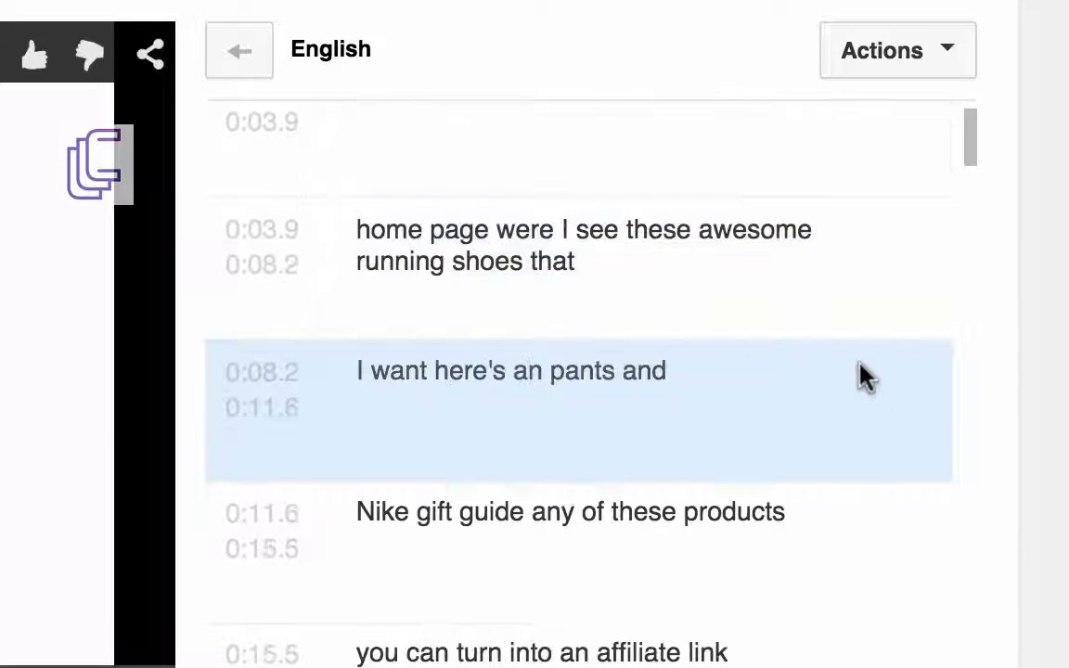
scroll(859, 375, up, 2)
scroll(1019, 373, down, 2)
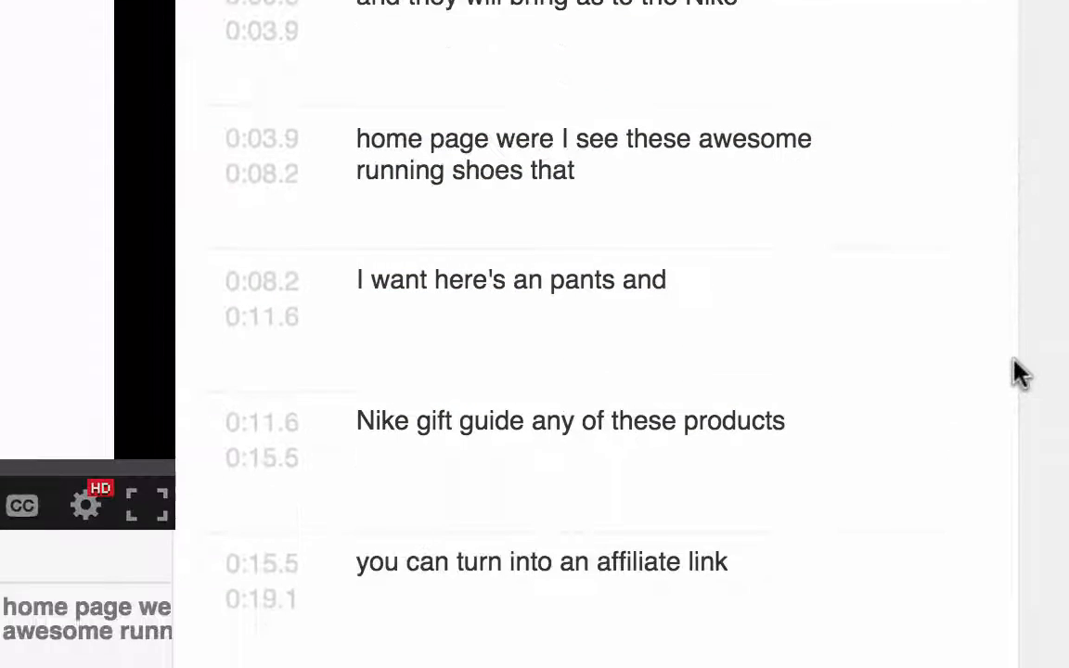
scroll(1019, 373, up, 2)
scroll(1019, 373, down, 1)
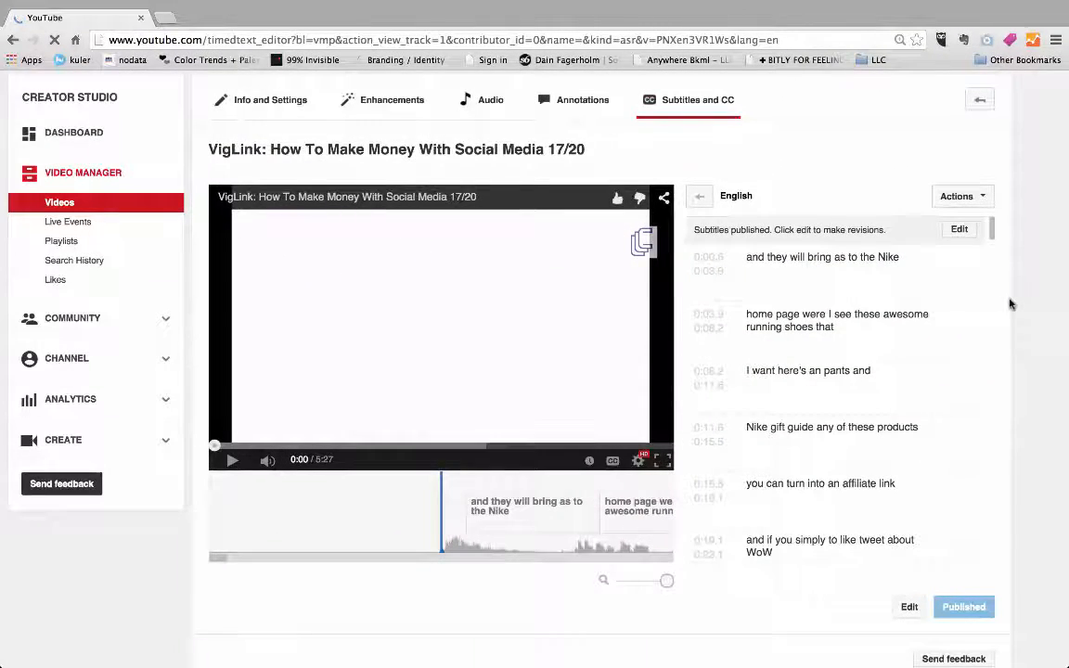
Put the automatic English captions into edit mode and move ahead along the caption timeline.
scroll(1013, 331, down, 1)
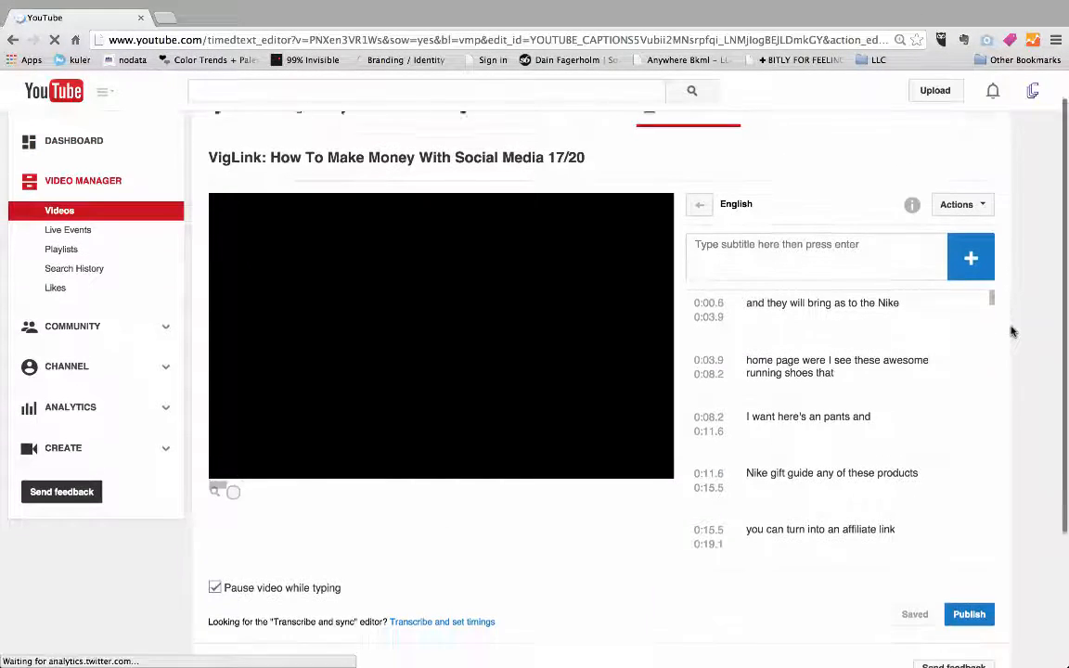
scroll(1012, 330, down, 1)
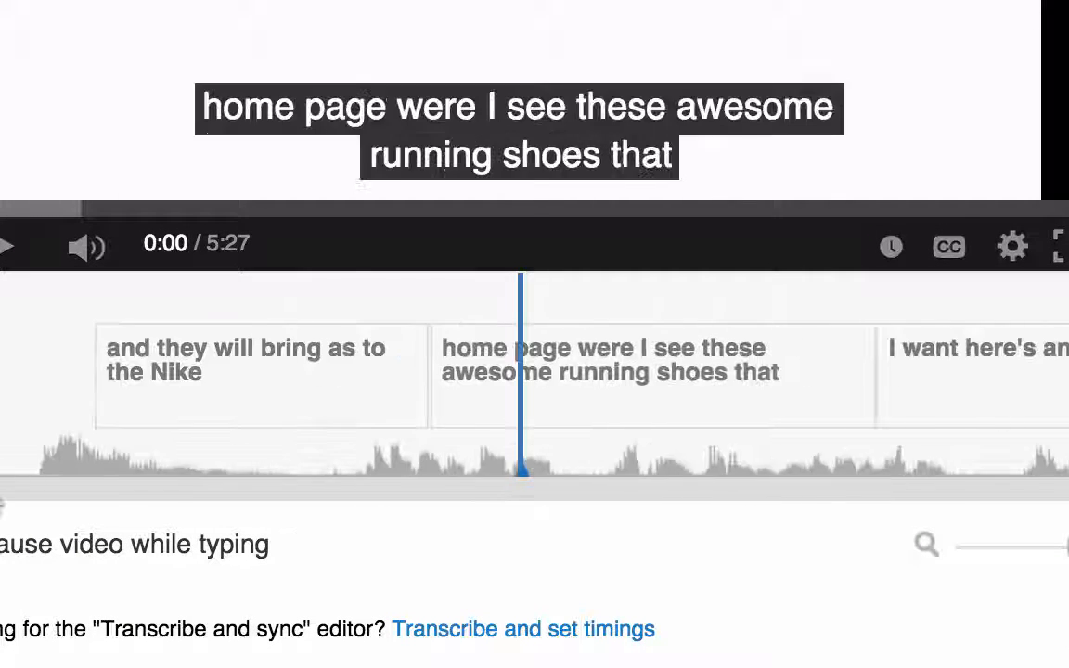
drag(19, 501, 146, 492)
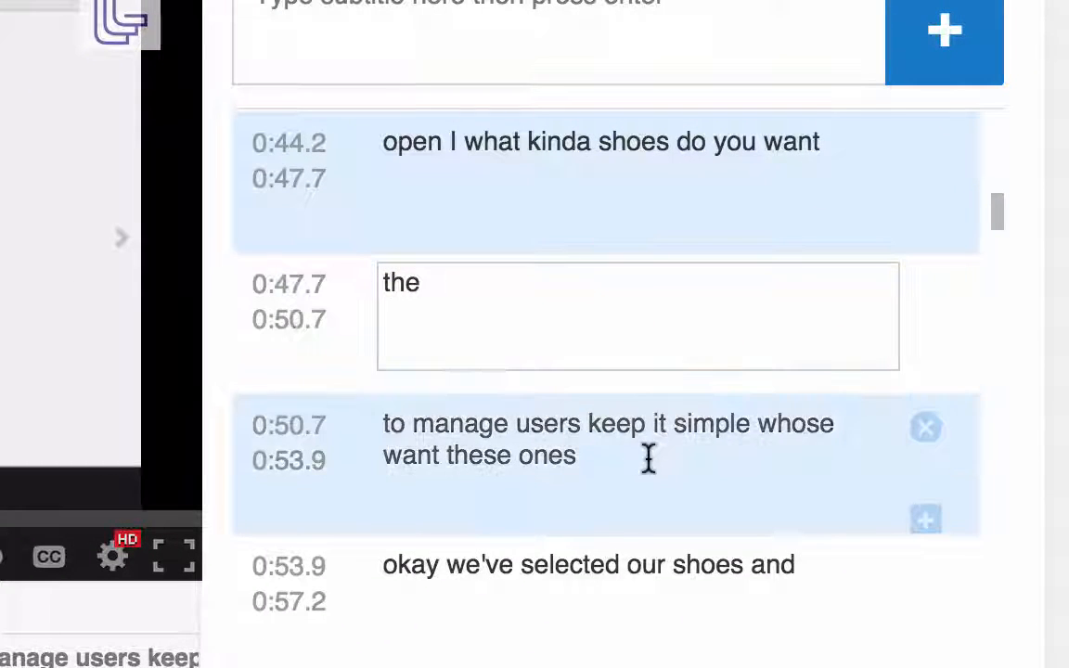
Return to the start of the caption list and select the caption "home page were I see these awesome running shoes that".
scroll(772, 334, up, 10)
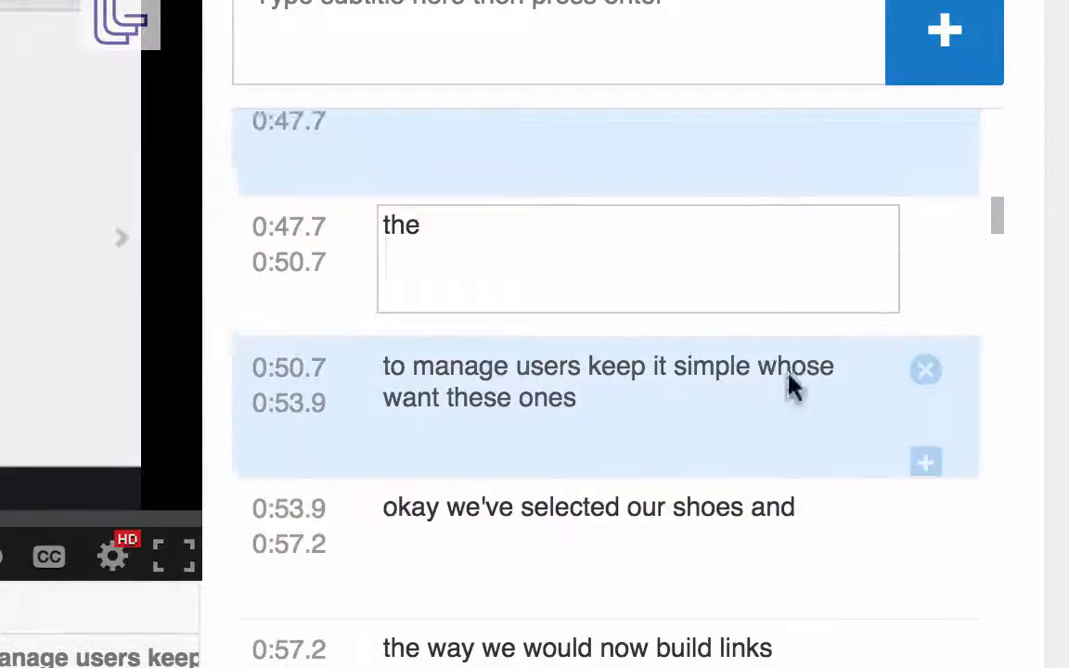
scroll(743, 375, up, 6)
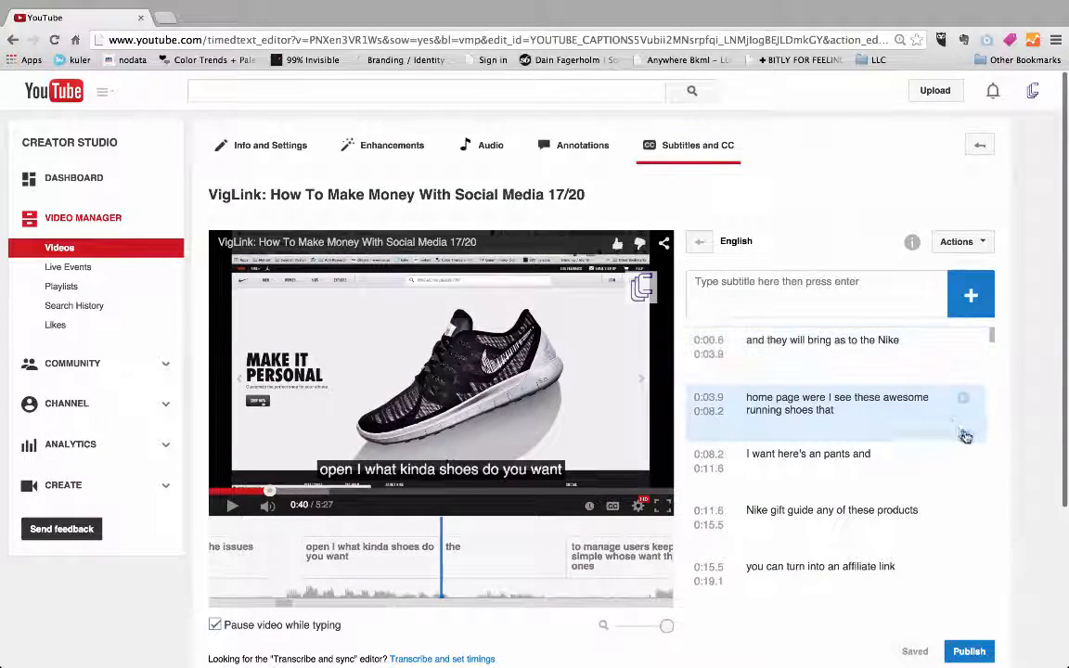
scroll(1008, 433, down, 2)
scroll(1008, 433, down, 1)
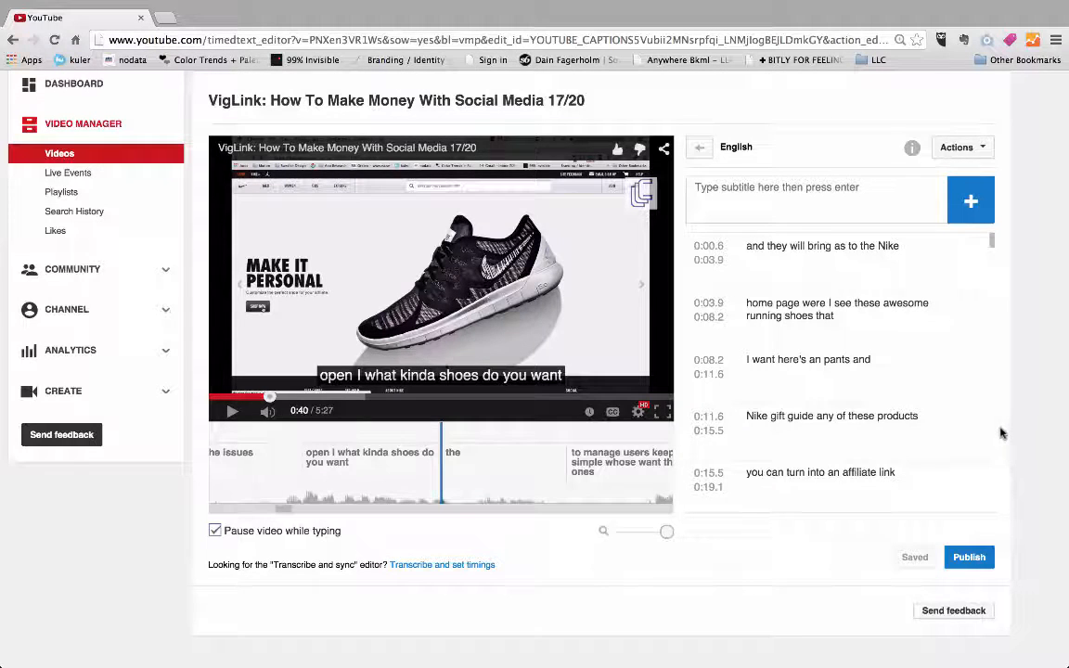
scroll(1007, 434, up, 1)
click(894, 284)
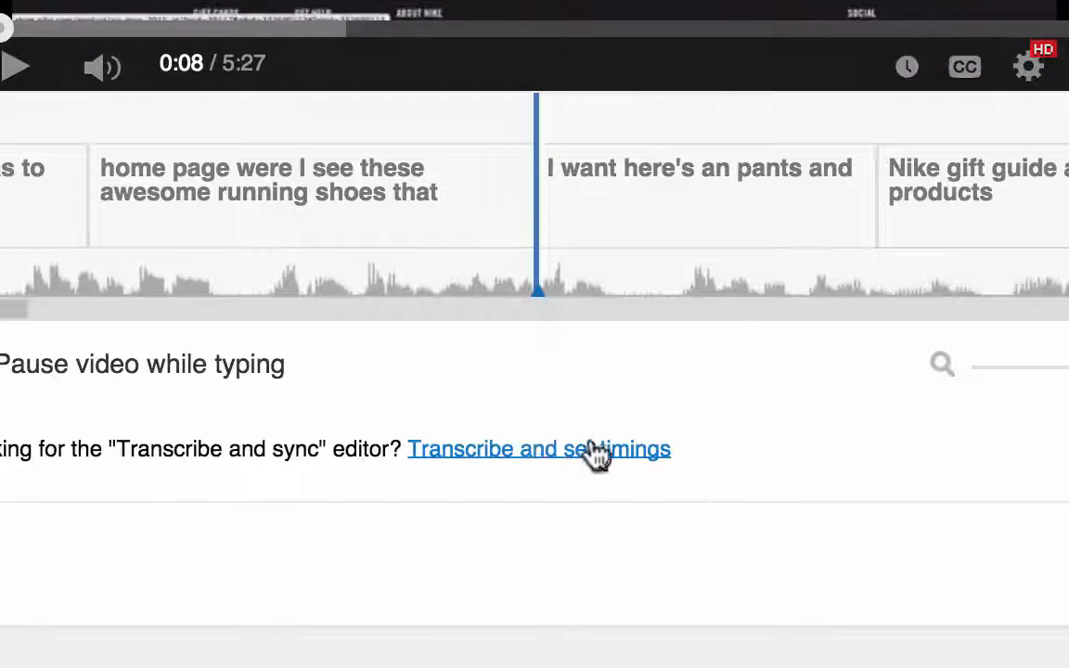
Switch the captions to the Transcribe and set timings editor, discarding the timings, and enlarge the transcript text box downward.
click(543, 455)
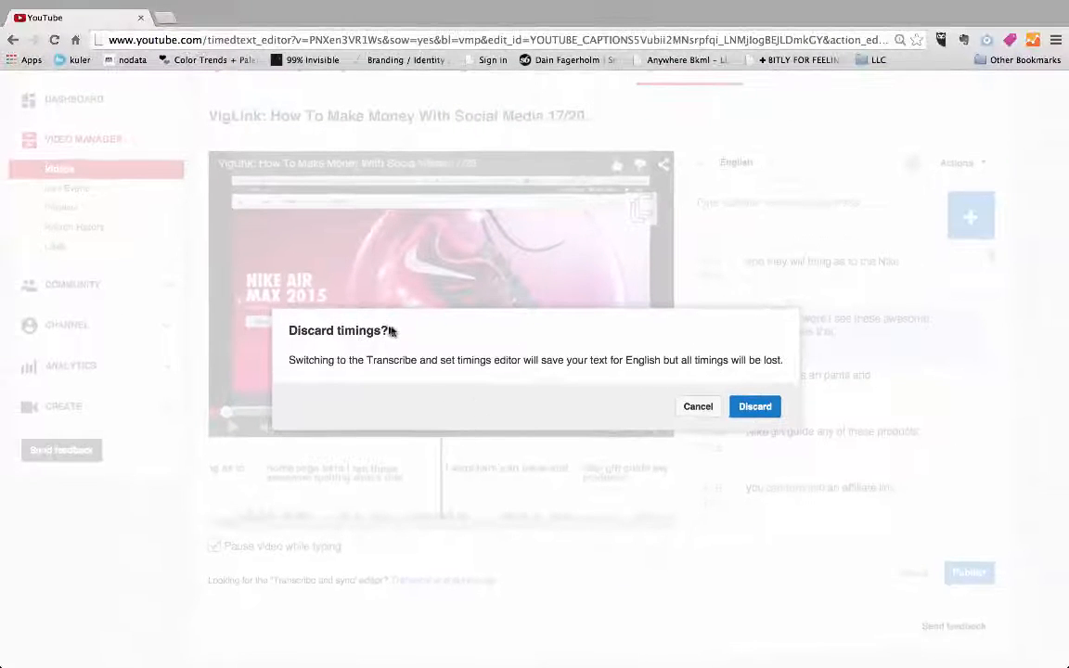
drag(390, 331, 285, 331)
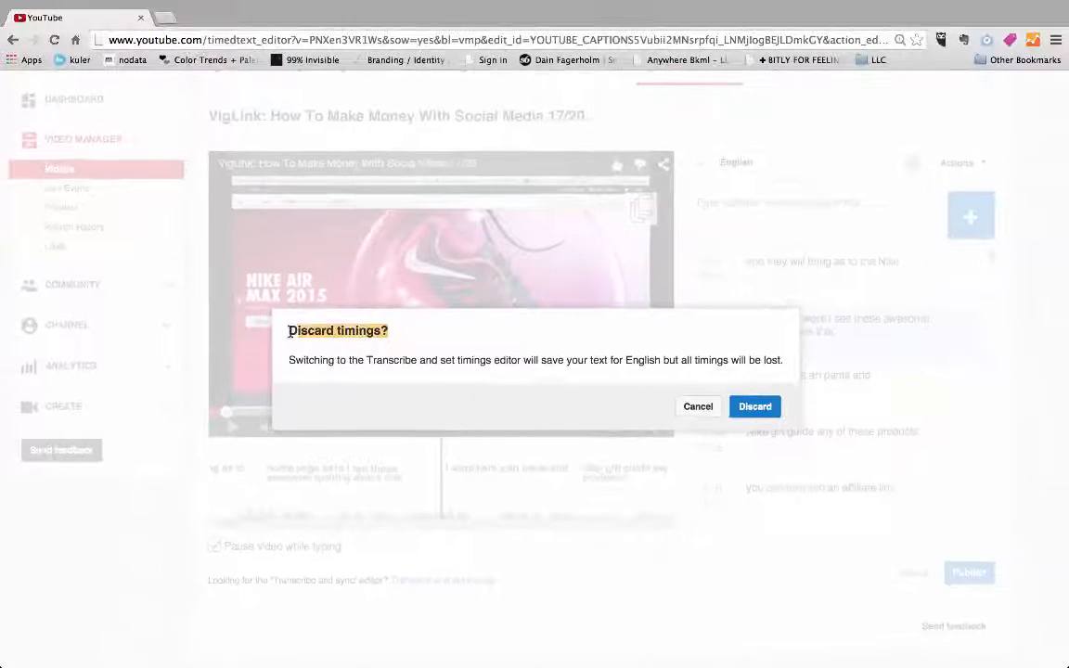
click(410, 334)
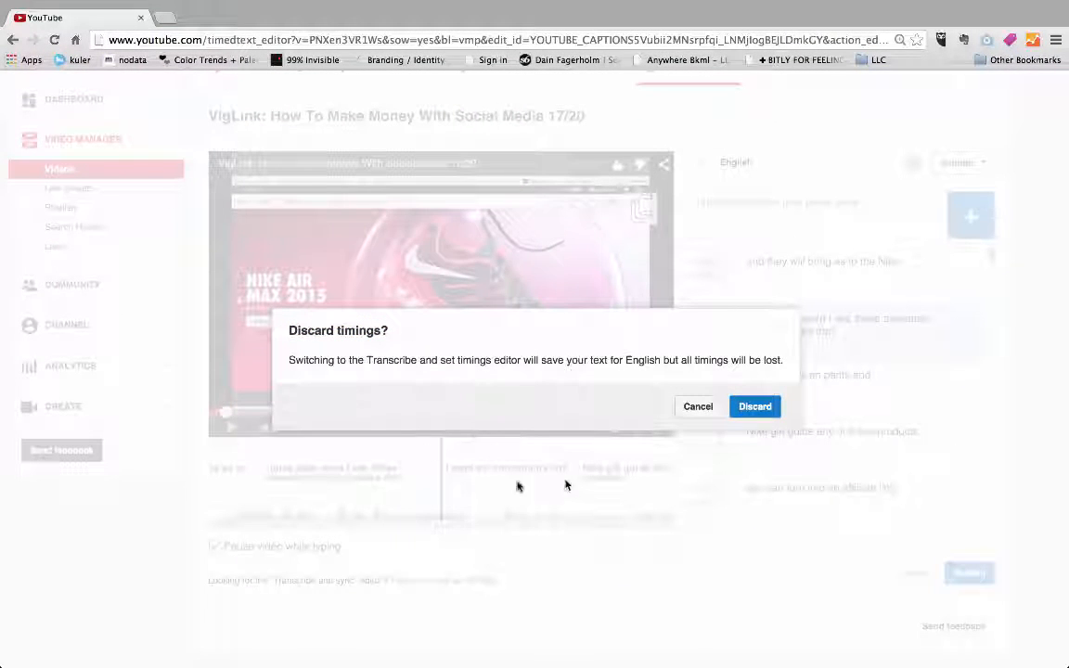
click(756, 408)
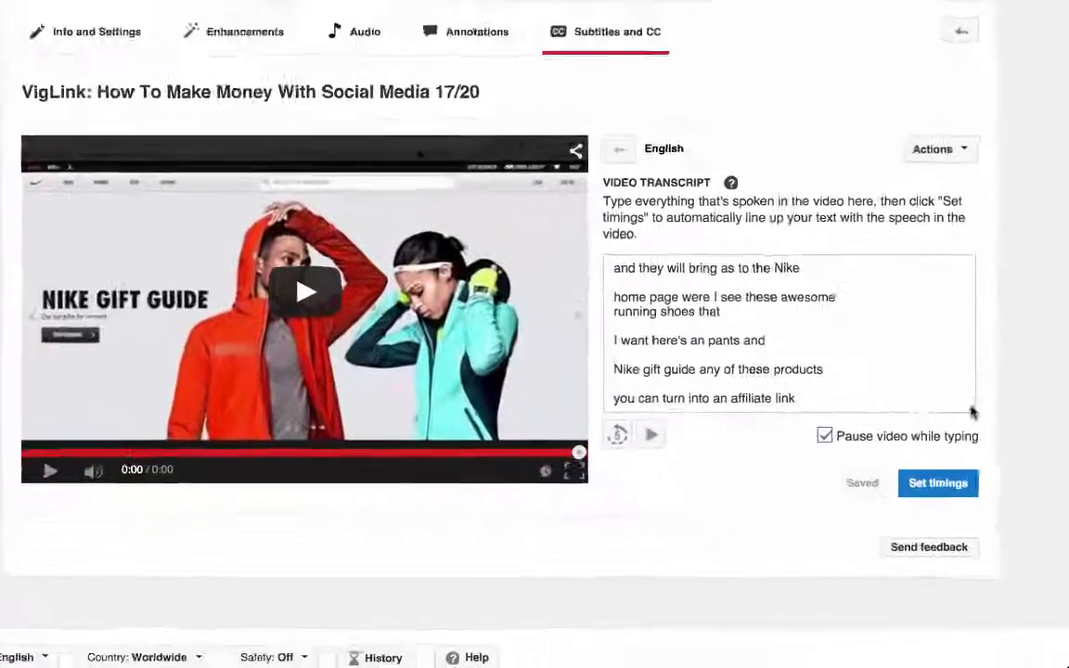
drag(987, 454, 954, 644)
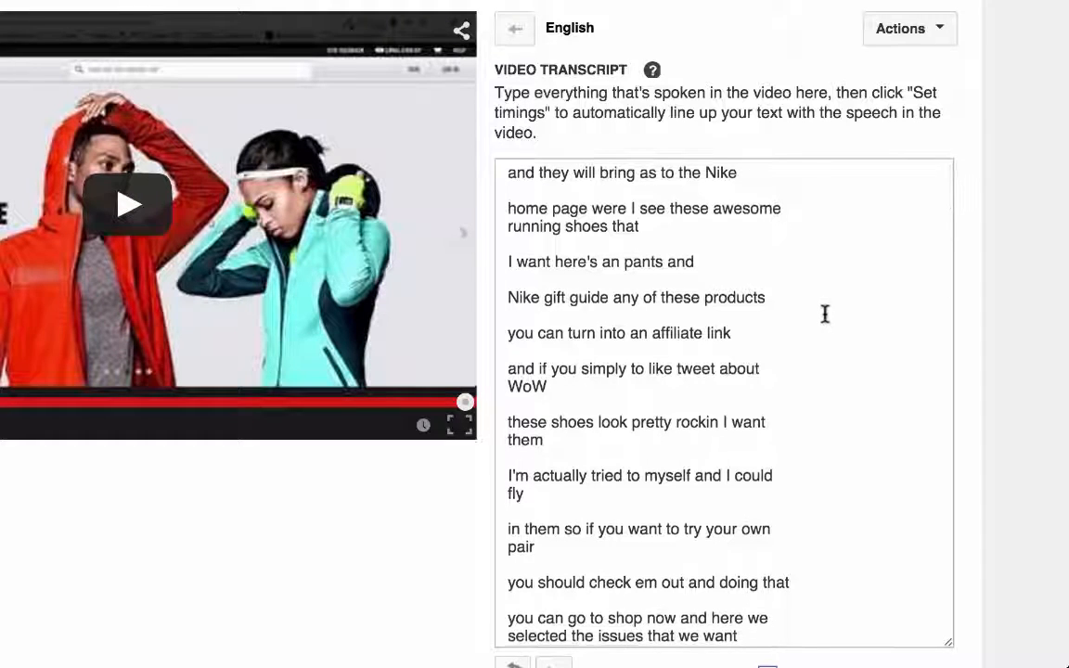
scroll(824, 316, up, 1)
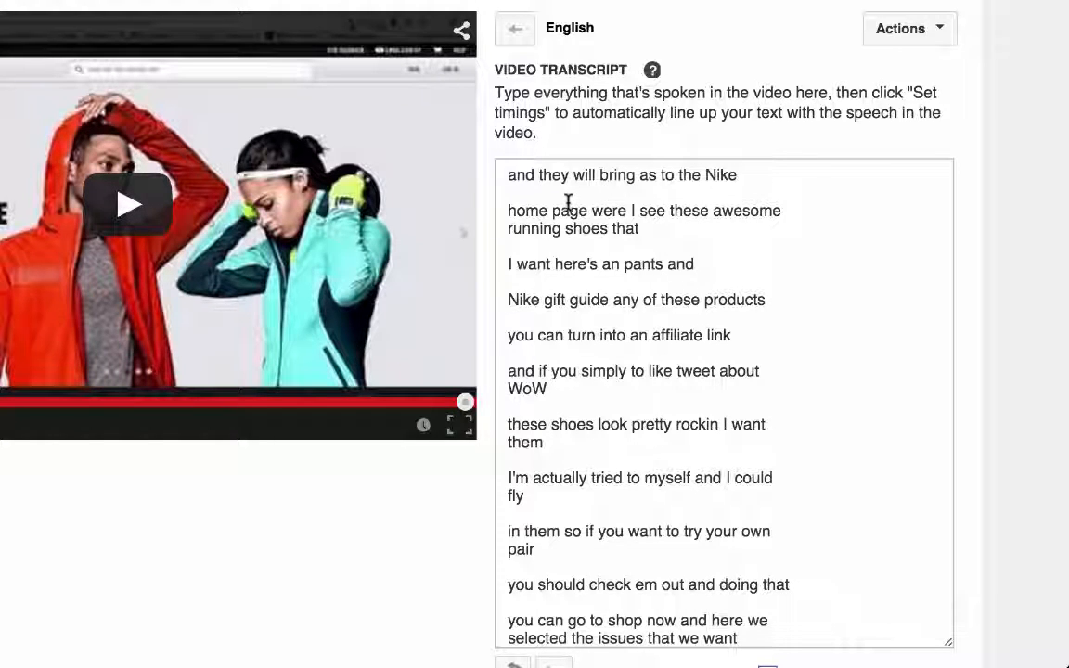
Capitalize the transcript's opening word as "And" and join the "home page were I see these awesome" line onto the first line.
click(509, 174)
text(A)
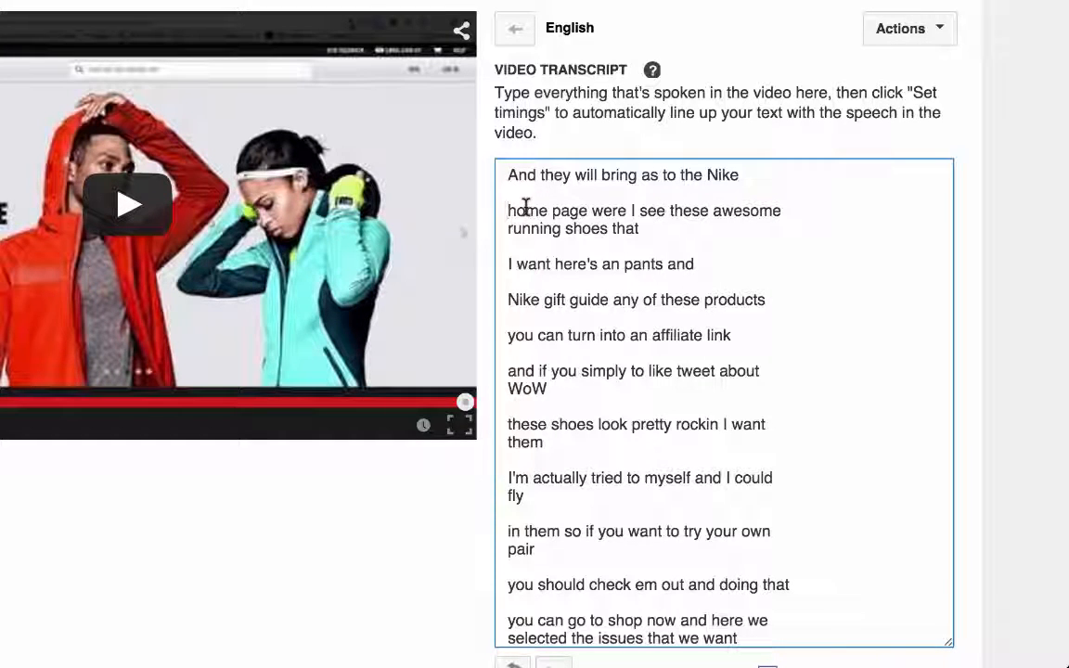
key(BackSpace)
key(BackSpace)
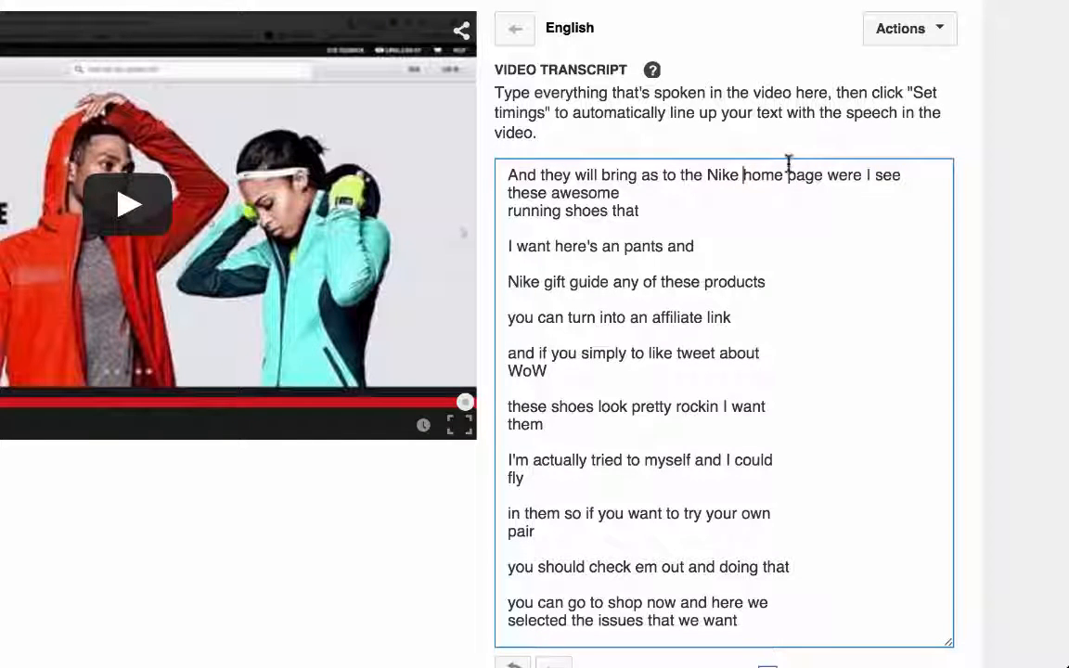
Check the length of the joined first line against the other caption lines further down the transcript.
scroll(806, 544, down, 3)
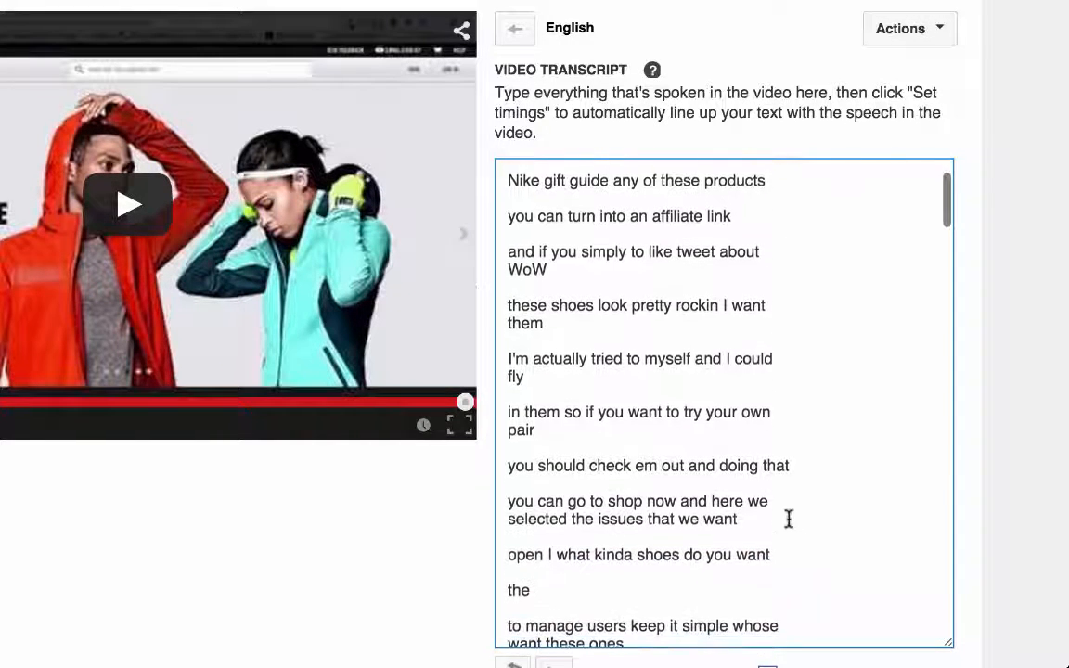
scroll(742, 445, up, 3)
drag(509, 175, 864, 181)
click(908, 173)
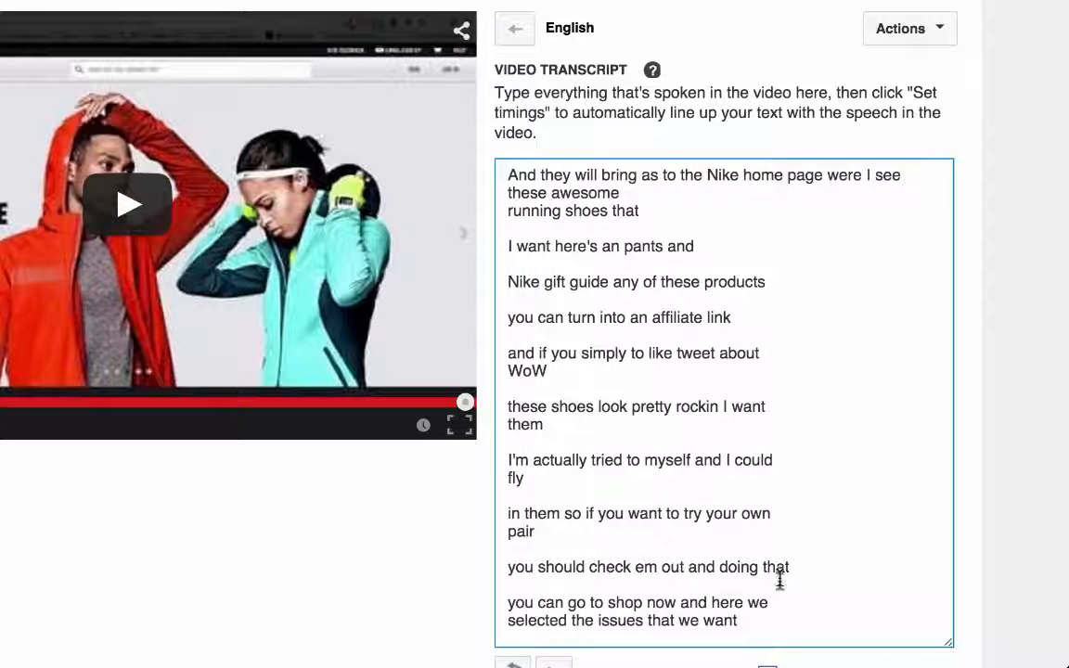
scroll(781, 584, down, 5)
scroll(793, 389, down, 15)
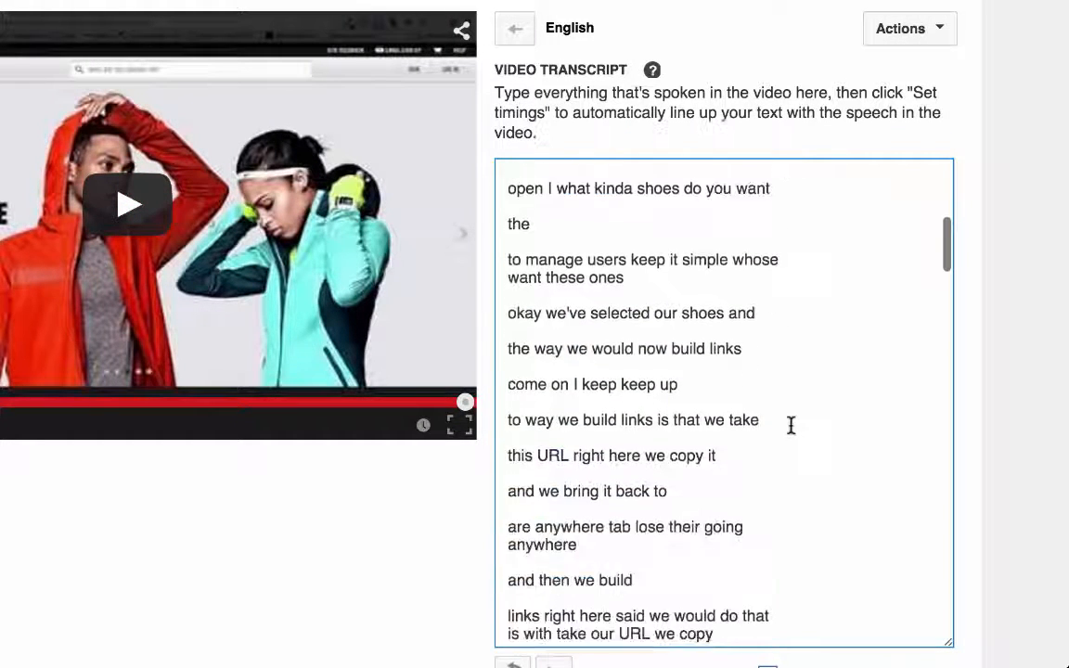
scroll(793, 367, down, 12)
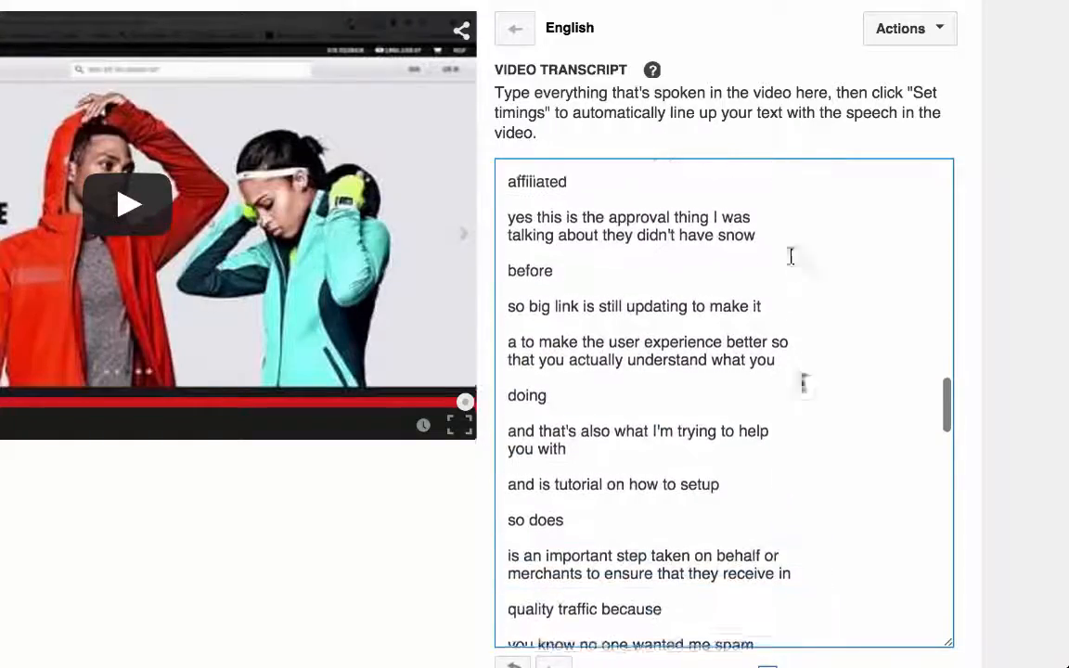
scroll(794, 336, up, 15)
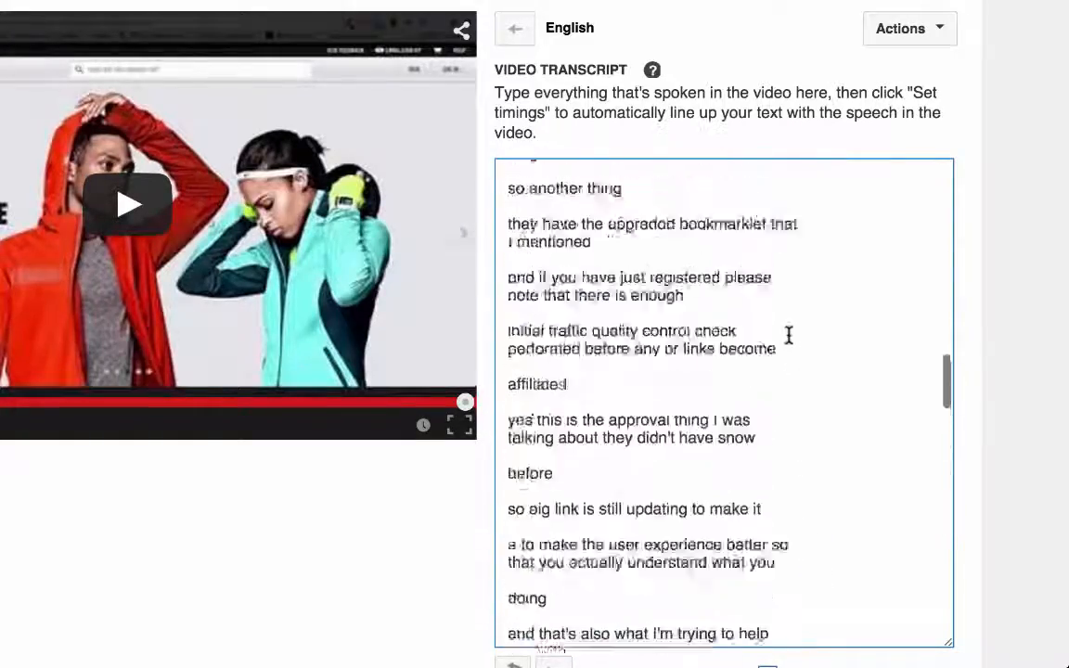
scroll(784, 337, up, 3)
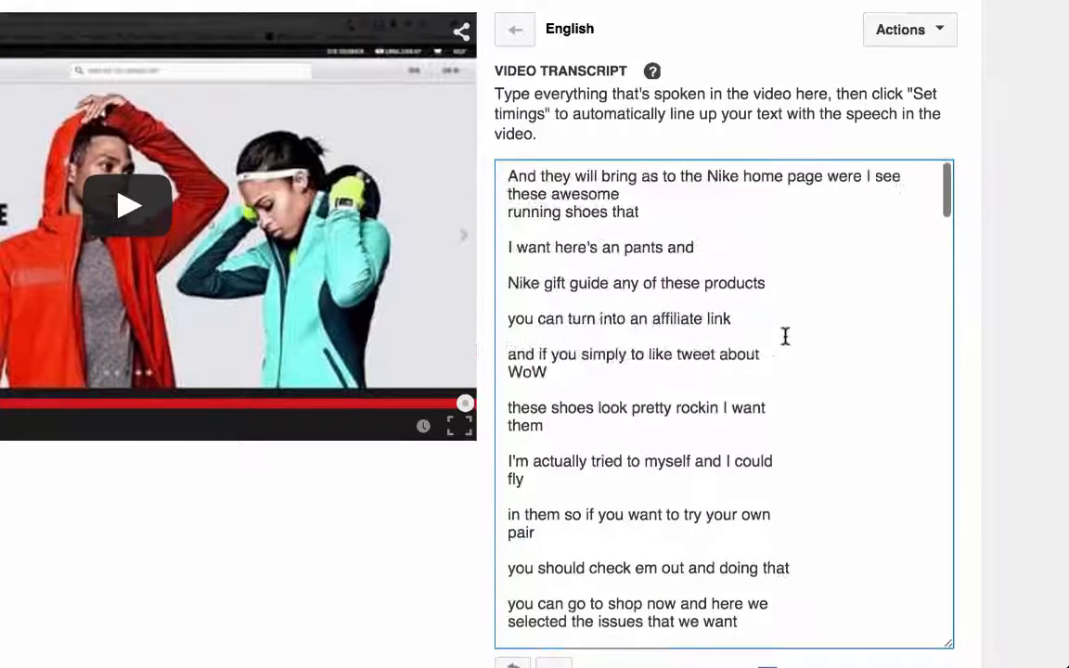
Break the opening caption after "home page" and join "running shoes that" onto the line "were I see these awesome".
click(827, 176)
key(Return)
click(507, 210)
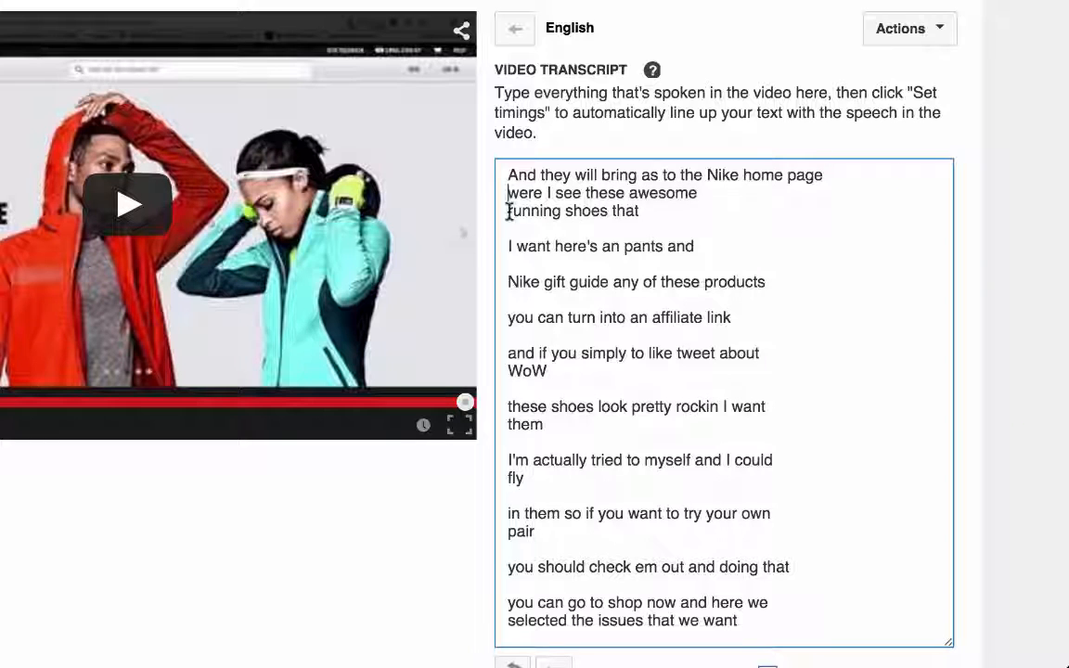
key(BackSpace)
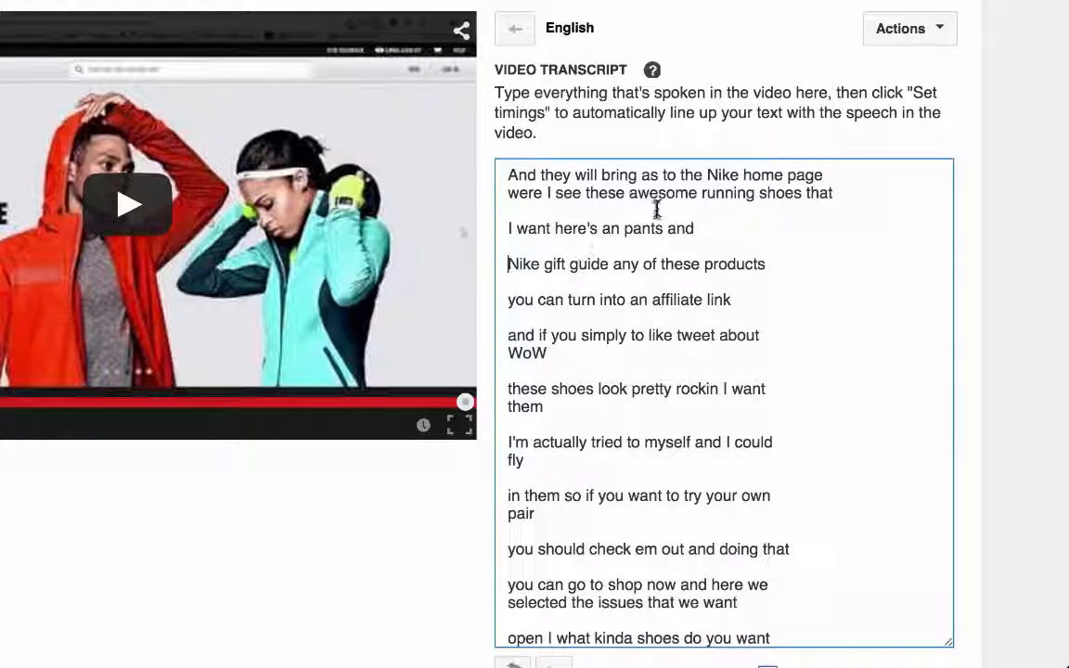
Examine how blank lines separate the opening captions, and look through the remaining transcript down to its end.
click(572, 248)
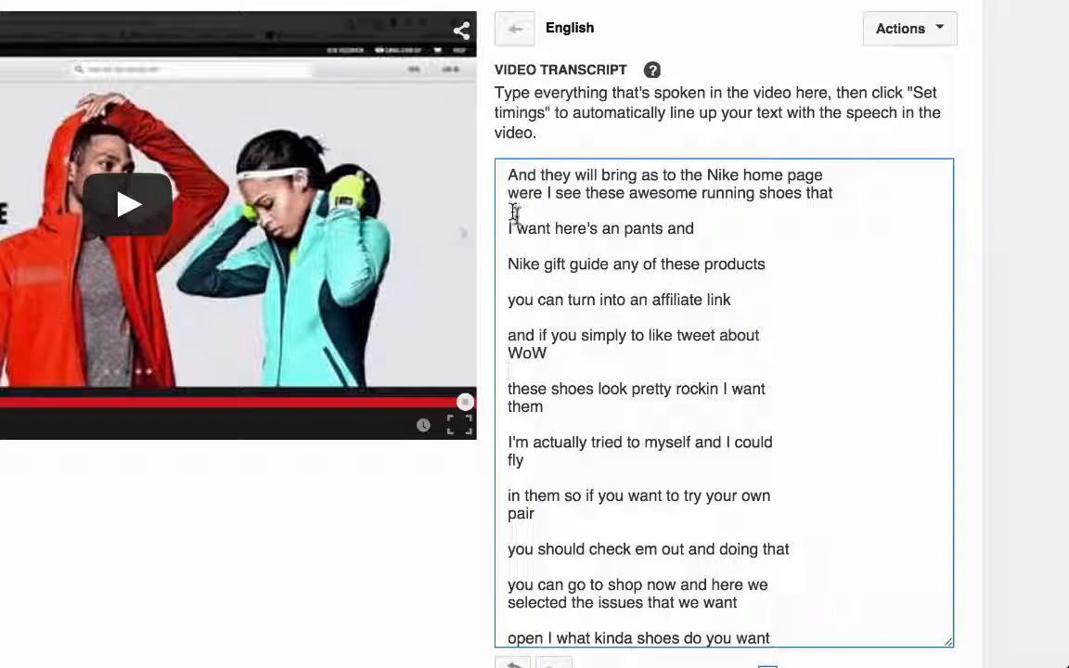
drag(509, 230, 706, 232)
click(705, 232)
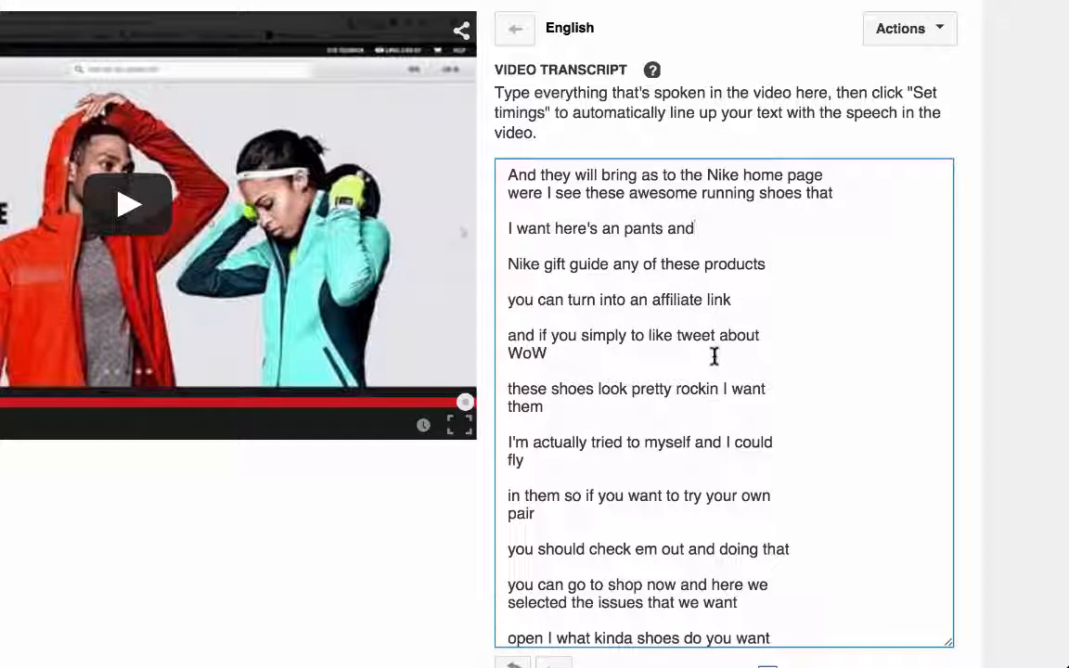
click(780, 342)
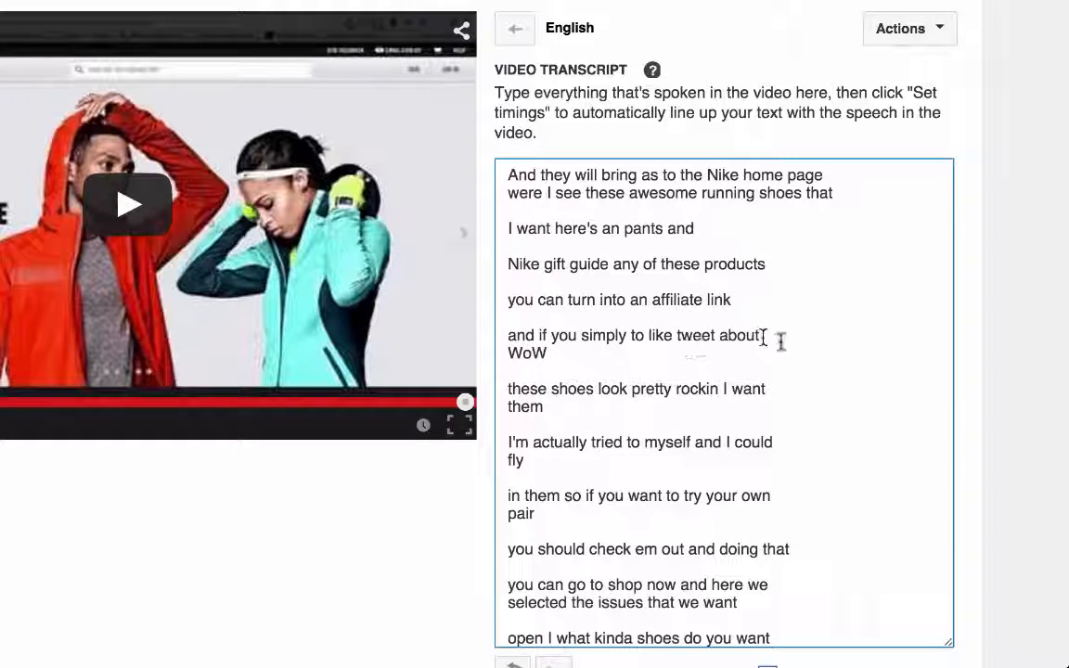
scroll(886, 311, down, 1)
scroll(832, 291, up, 1)
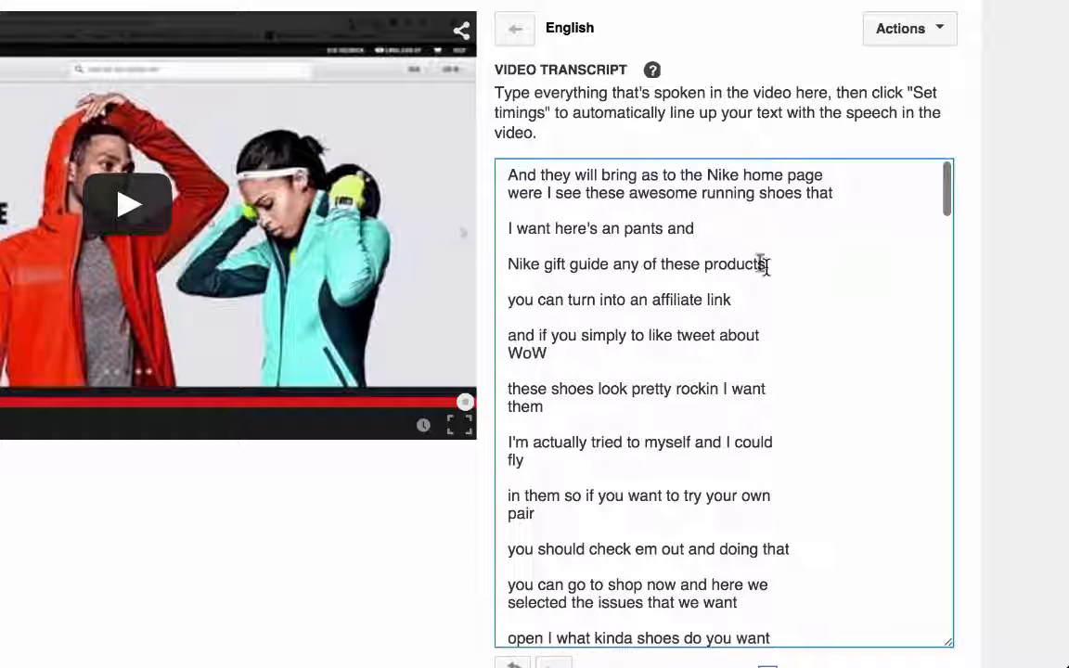
scroll(764, 250, down, 5)
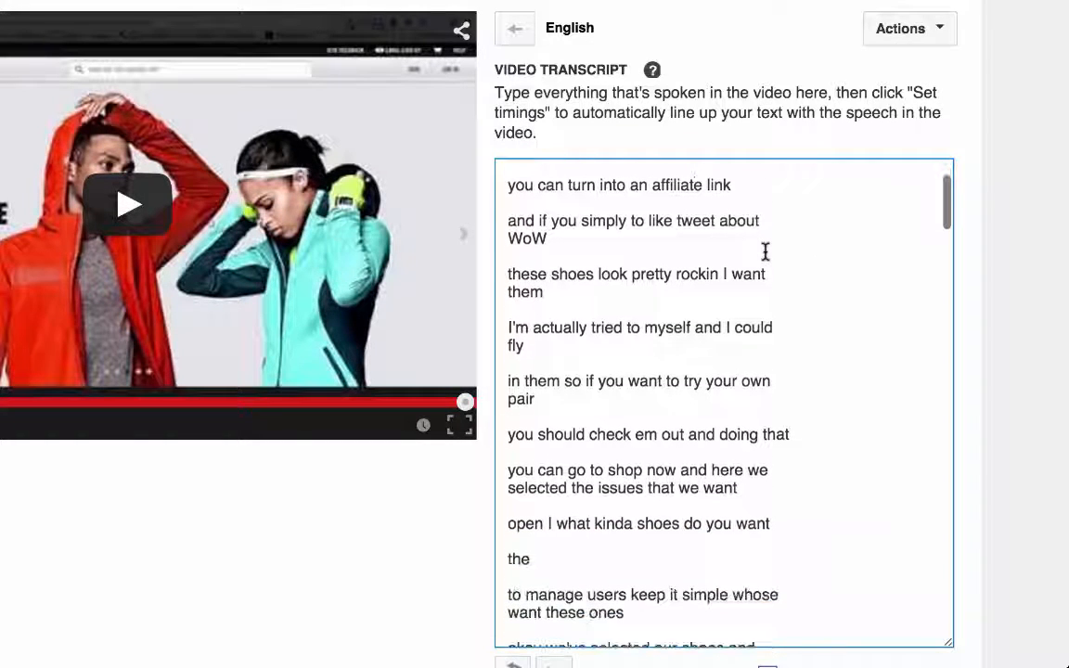
scroll(763, 251, down, 15)
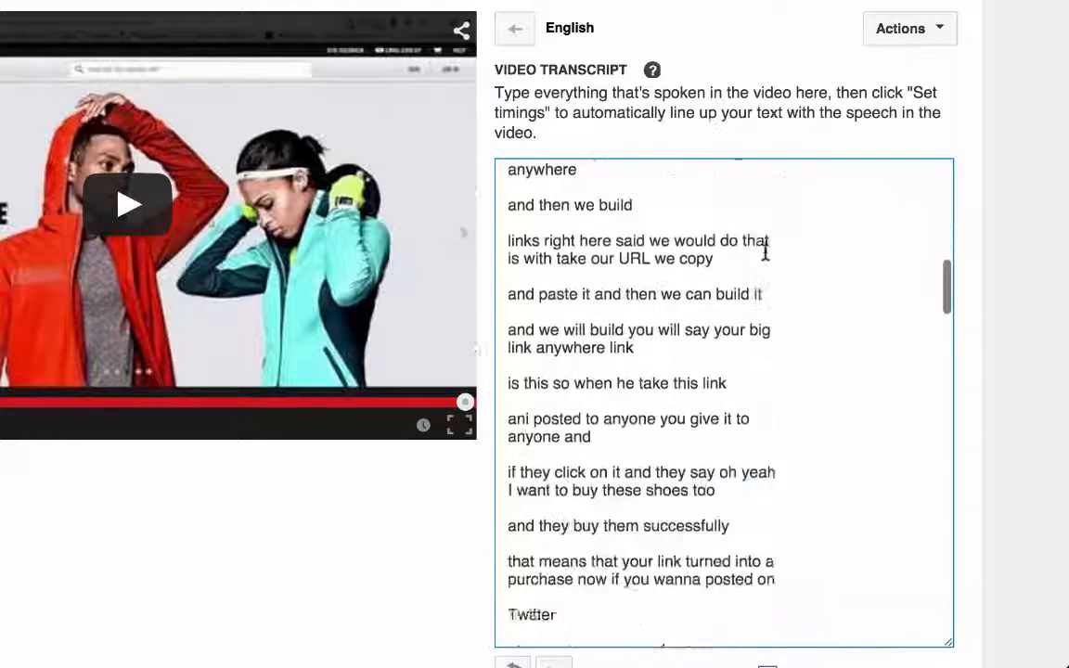
scroll(768, 253, down, 3)
scroll(784, 241, up, 20)
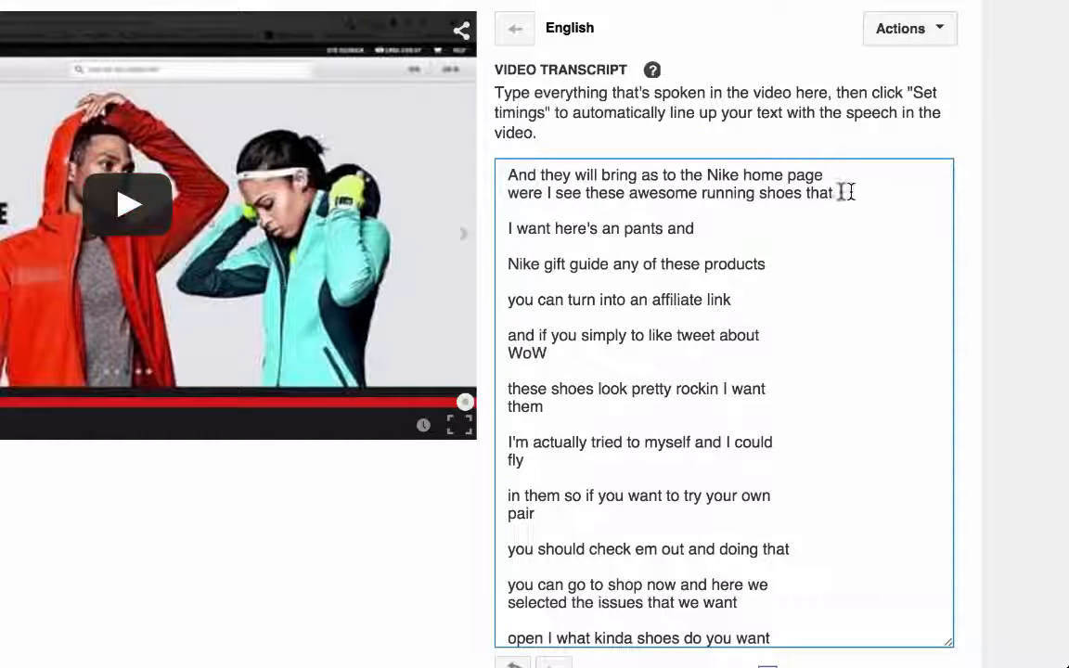
drag(848, 193, 509, 172)
click(754, 239)
scroll(782, 338, down, 20)
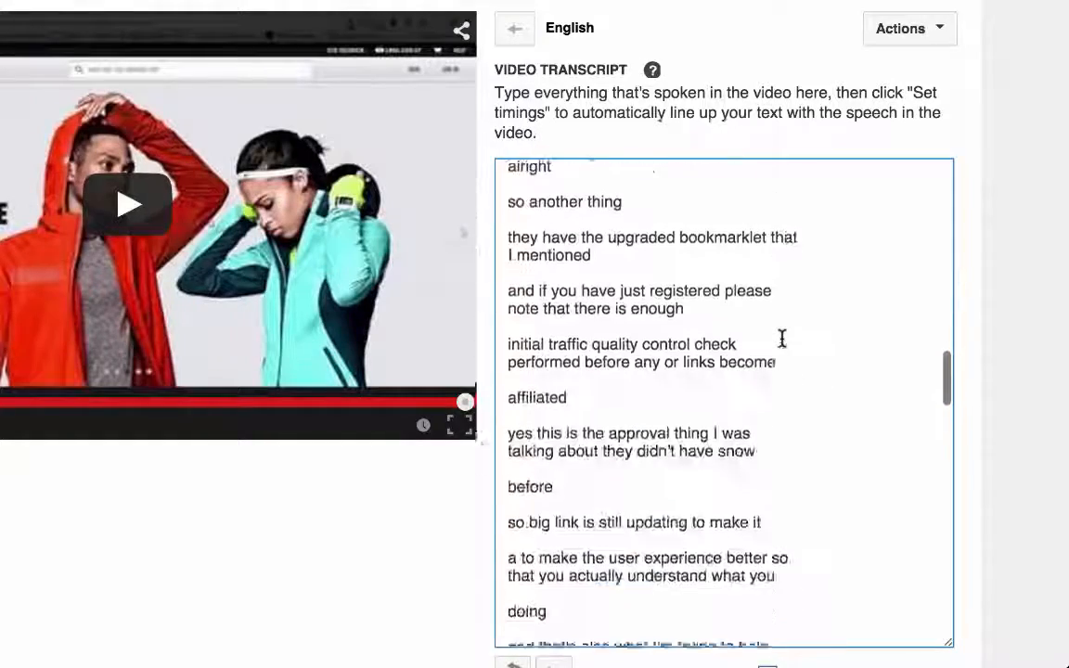
scroll(782, 338, down, 20)
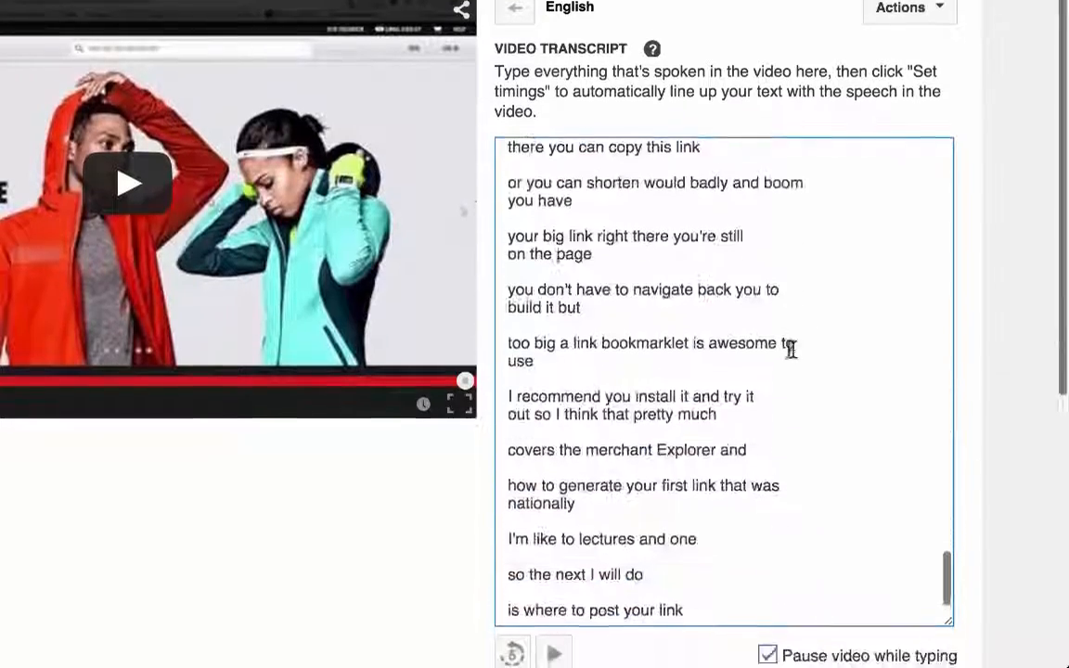